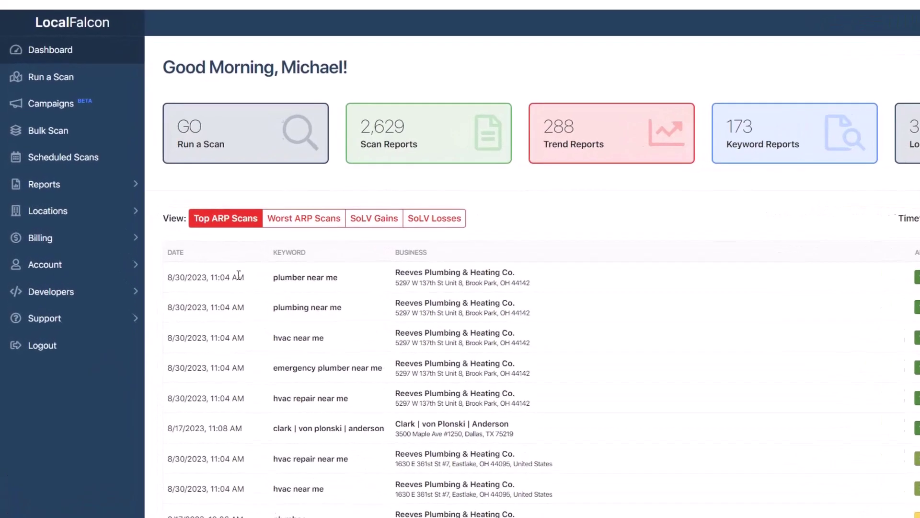
- Connect the ASAPmaps Google account using its password and grant access to business listings
{"action": "left_click", "coordinate": [125, 277]}
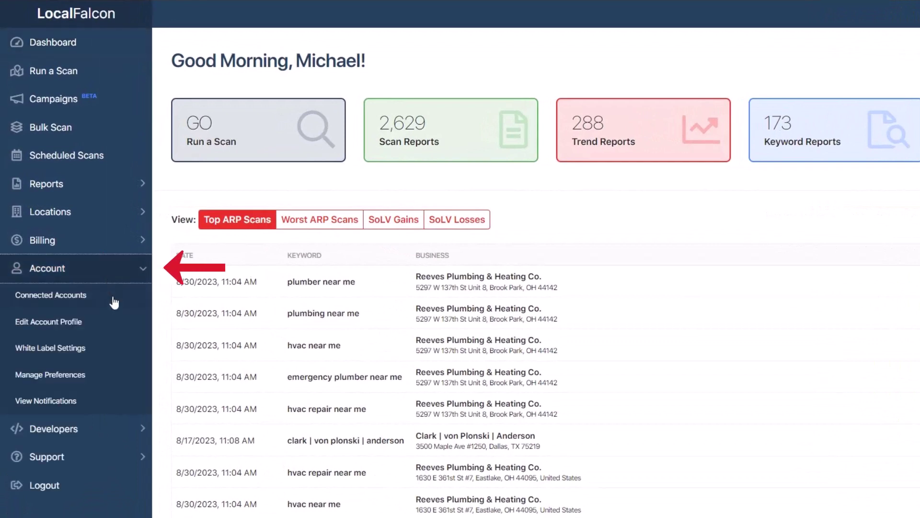
{"action": "left_click", "coordinate": [114, 302]}
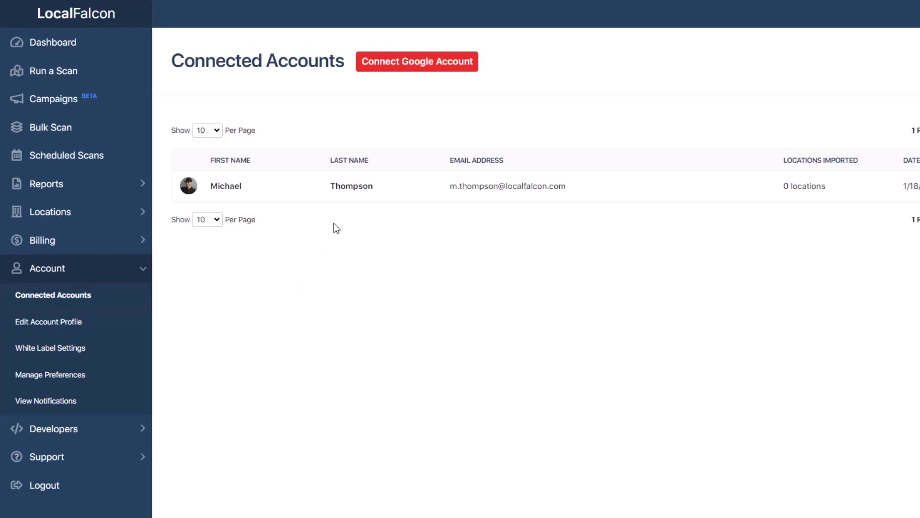
{"action": "left_click", "coordinate": [391, 70]}
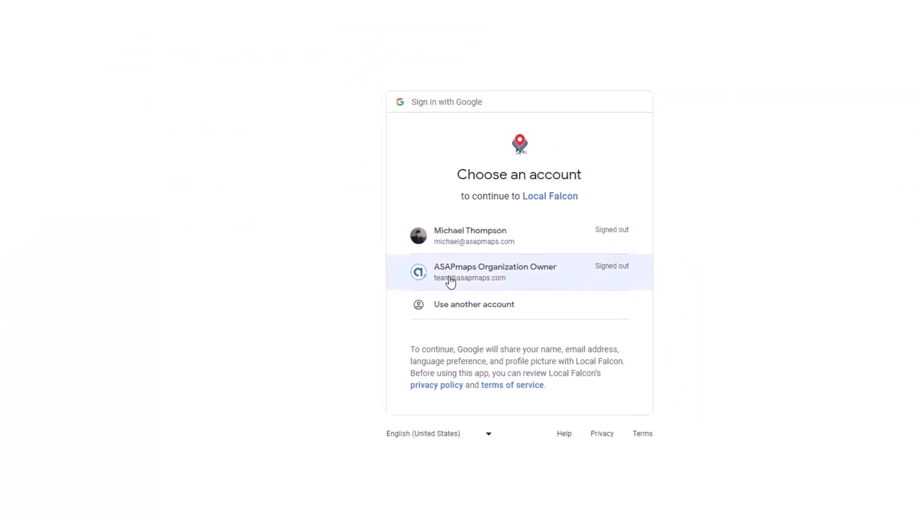
{"action": "left_click", "coordinate": [502, 309]}
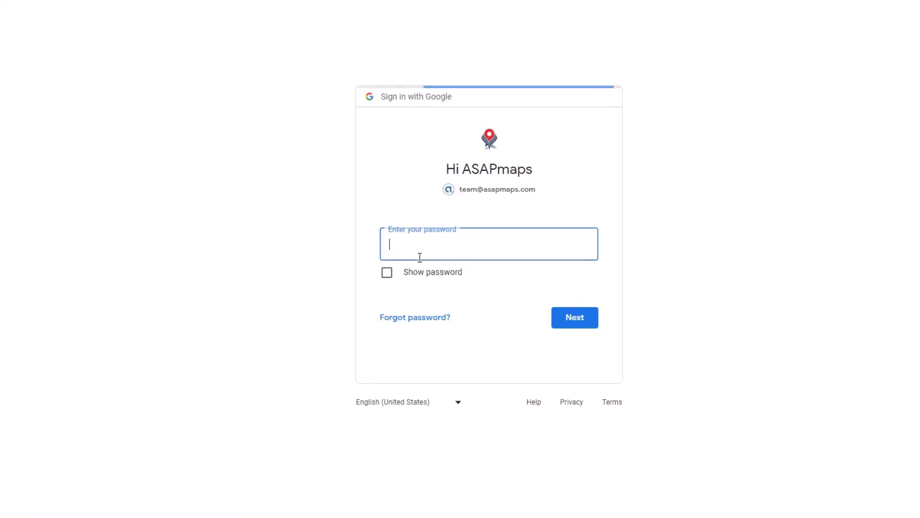
{"action": "key", "text": "ctrl+v"}
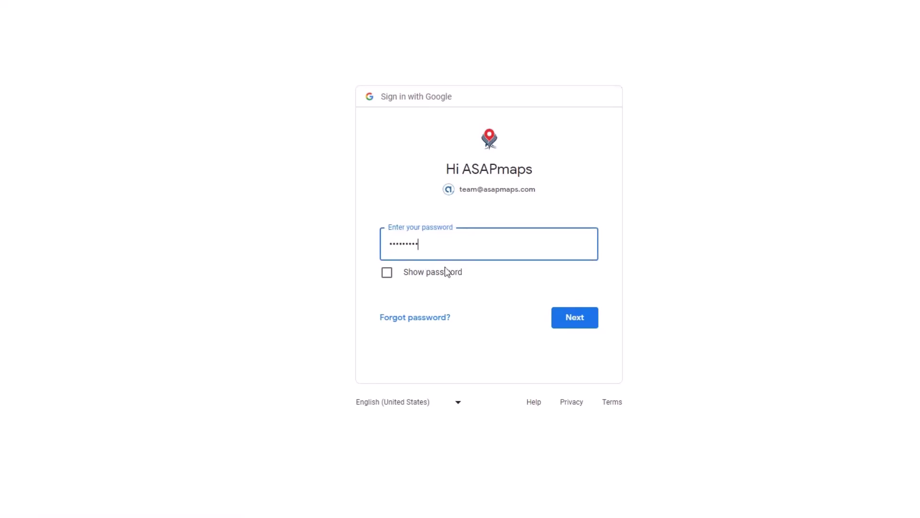
{"action": "left_click", "coordinate": [560, 311]}
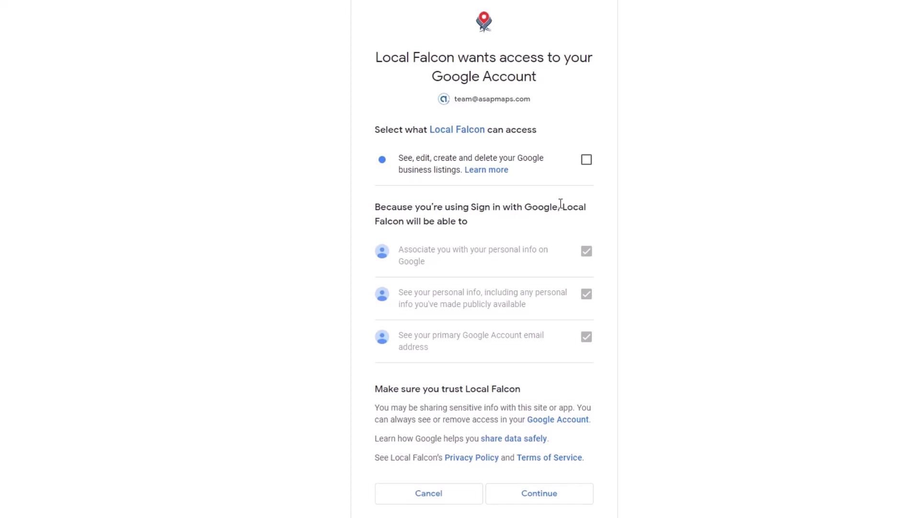
{"action": "left_click", "coordinate": [586, 159]}
{"action": "scroll", "coordinate": [542, 263], "scroll_direction": "down", "scroll_amount": 2}
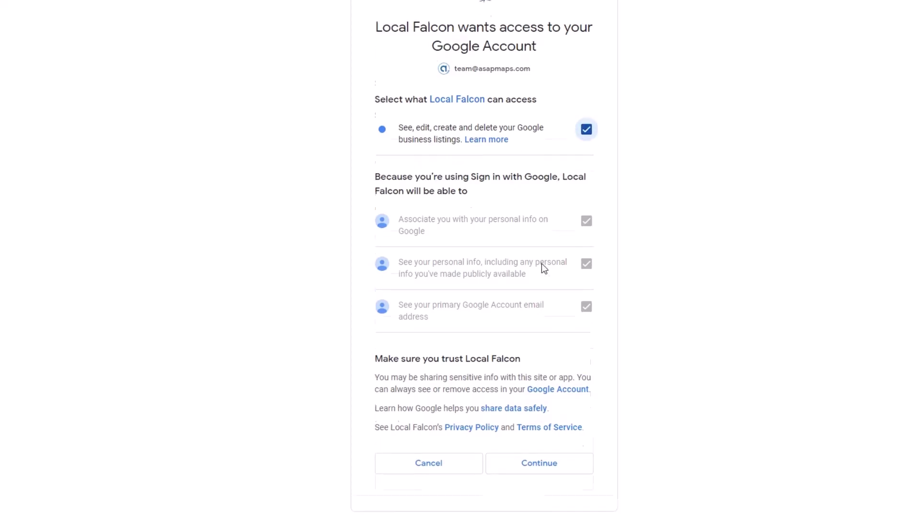
{"action": "left_click", "coordinate": [556, 432]}
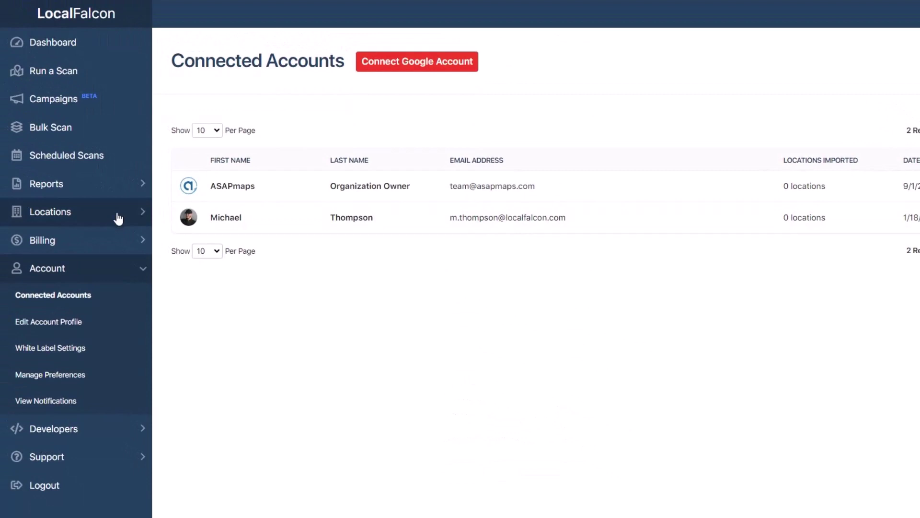
- Start a Google import into Saved Locations and fetch the Maps Team Group listings
{"action": "left_click", "coordinate": [119, 217]}
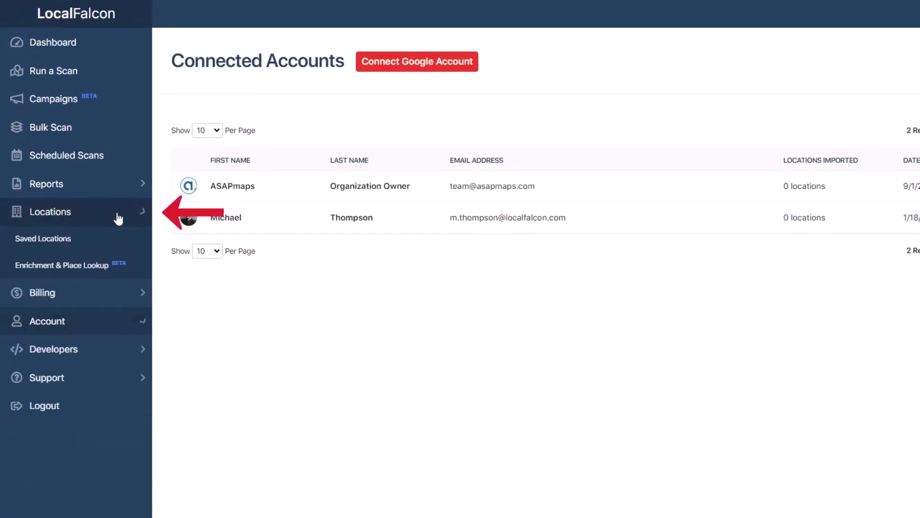
{"action": "left_click", "coordinate": [107, 239]}
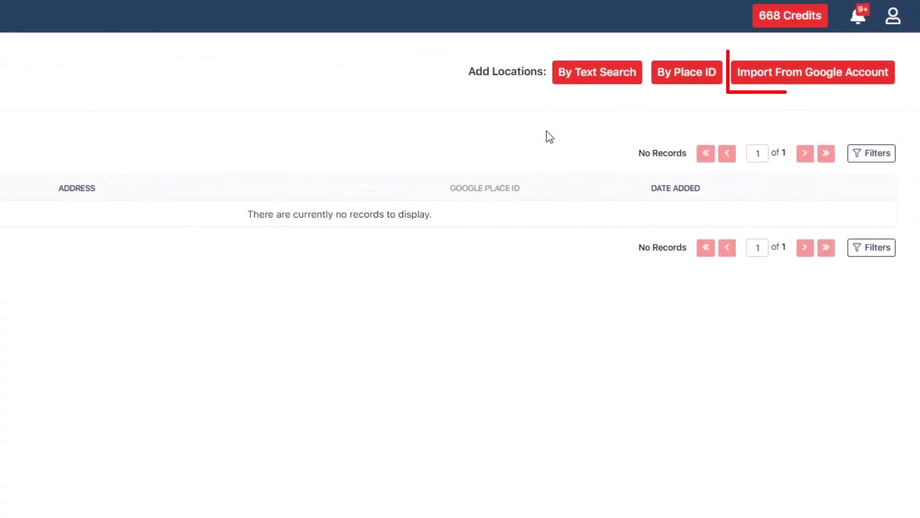
{"action": "left_click", "coordinate": [758, 88]}
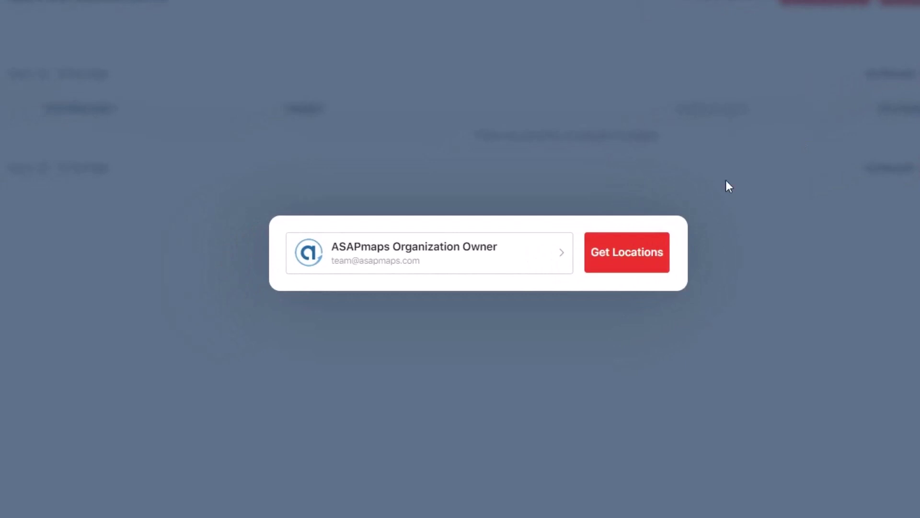
{"action": "left_click", "coordinate": [610, 257]}
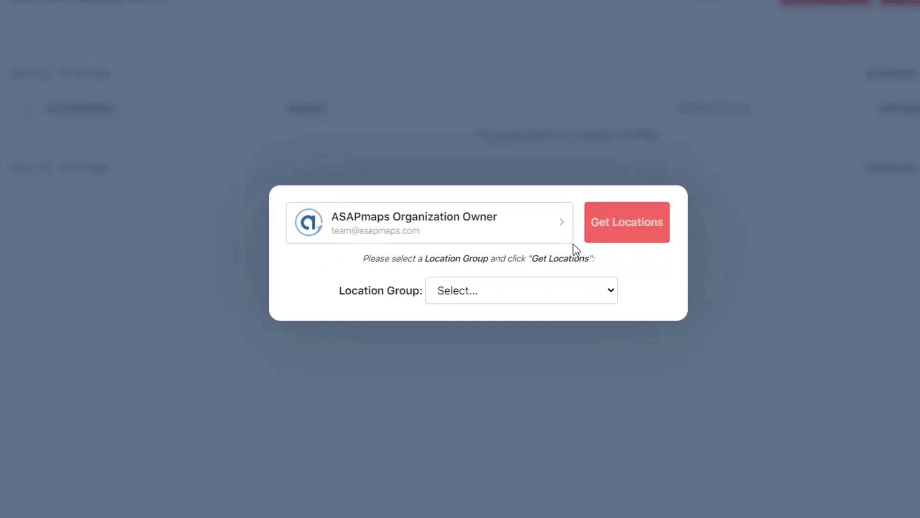
{"action": "left_click", "coordinate": [498, 280]}
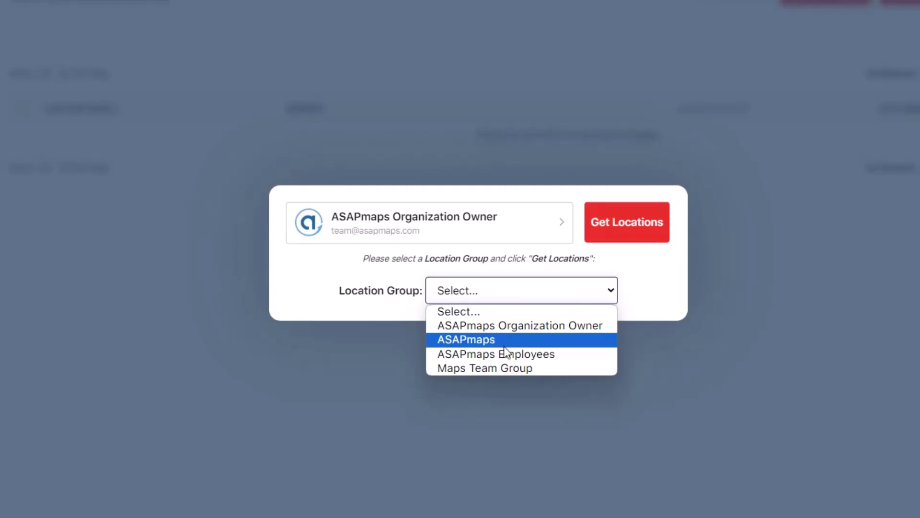
{"action": "left_click", "coordinate": [506, 369]}
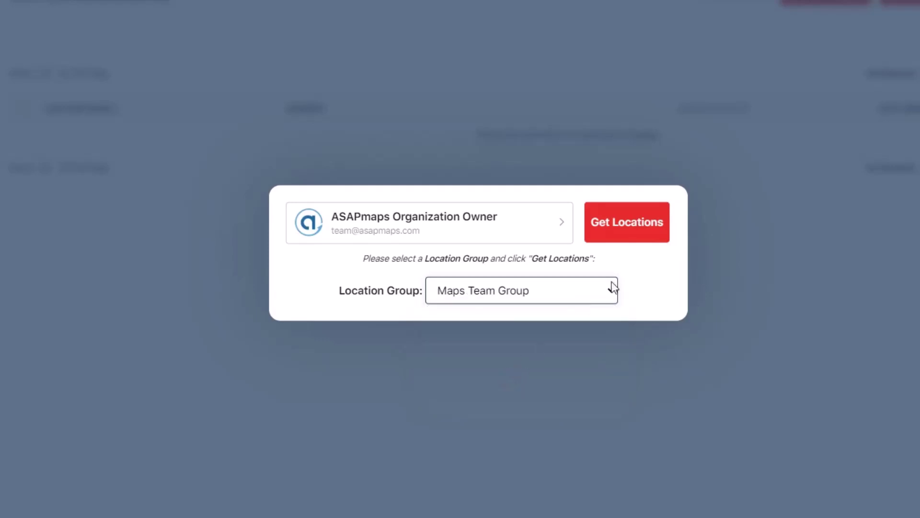
{"action": "left_click", "coordinate": [644, 236]}
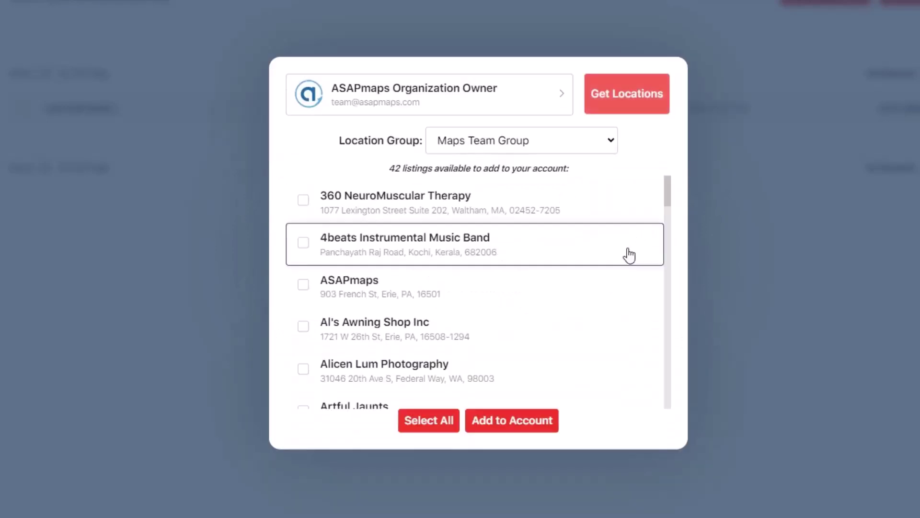
- Tick ASAPmaps, Ayars Complete Home Improvements, Carney & Good and Epic Web Studios, then add them
{"action": "left_click", "coordinate": [303, 286]}
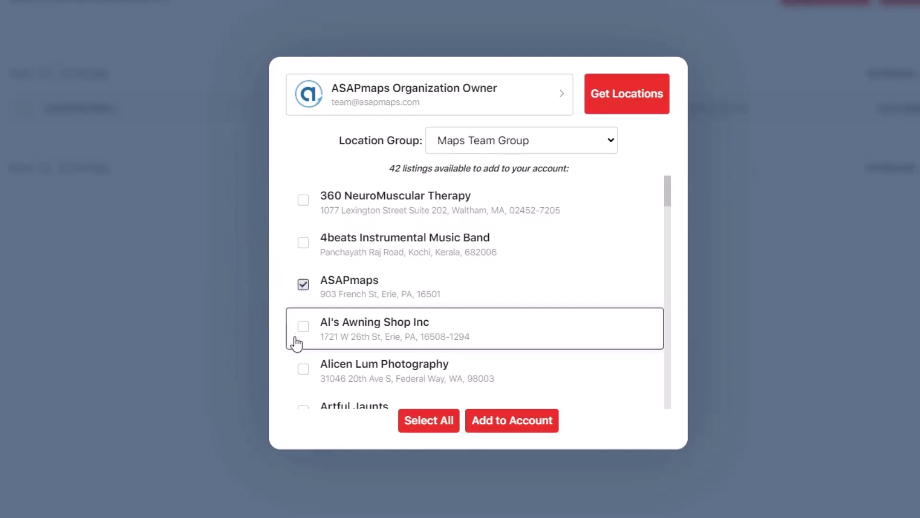
{"action": "scroll", "coordinate": [304, 326], "scroll_direction": "down", "scroll_amount": 4}
{"action": "left_click", "coordinate": [303, 289]}
{"action": "scroll", "coordinate": [304, 312], "scroll_direction": "down", "scroll_amount": 2}
{"action": "left_click", "coordinate": [304, 289]}
{"action": "scroll", "coordinate": [314, 297], "scroll_direction": "down", "scroll_amount": 3}
{"action": "scroll", "coordinate": [309, 268], "scroll_direction": "down", "scroll_amount": 3}
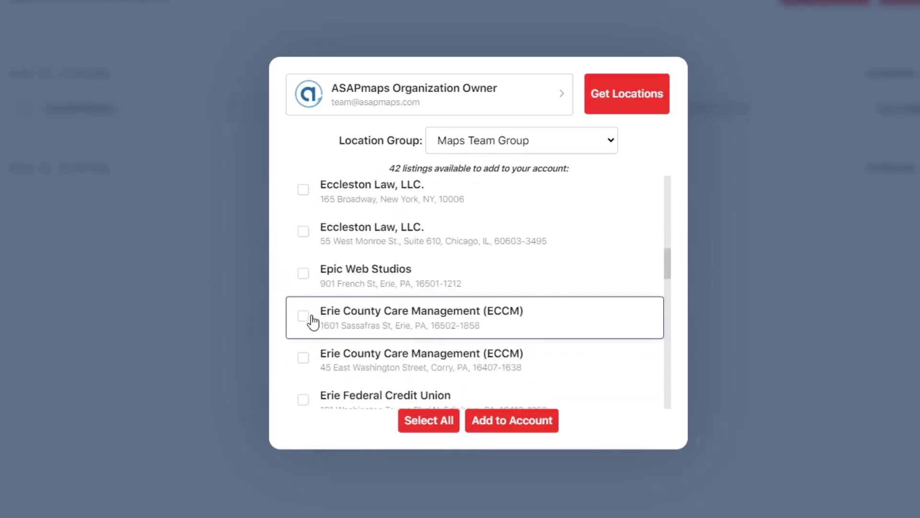
{"action": "left_click", "coordinate": [303, 281]}
{"action": "left_click", "coordinate": [491, 420]}
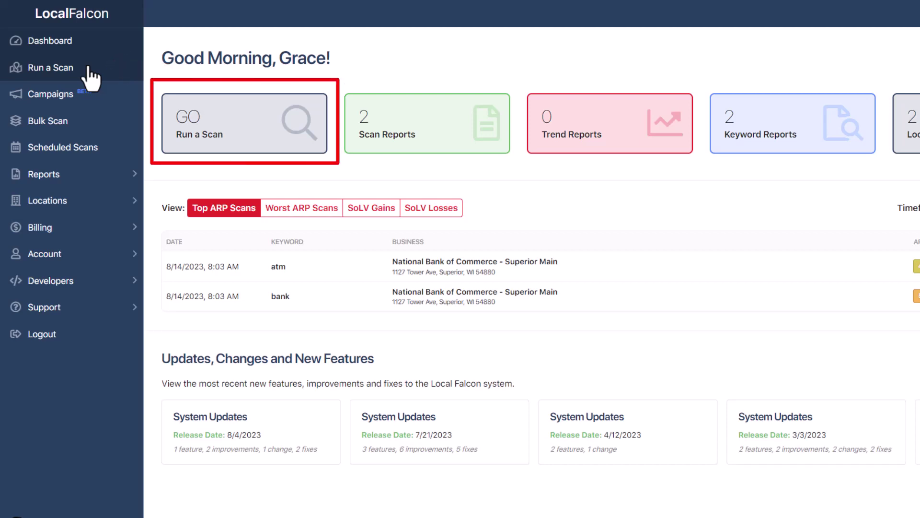
- Open Run a Scan to show the 5 x 5, 1.5-mile scan grid map
{"action": "left_click", "coordinate": [89, 68]}
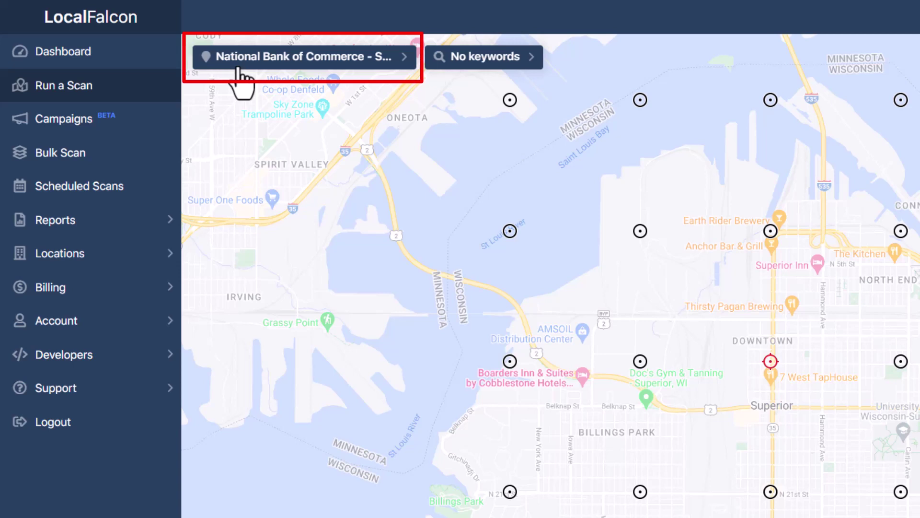
- Search 'The window shutter company' and select The Window Shutter Company Ltd as the scan location
{"action": "left_click", "coordinate": [238, 69]}
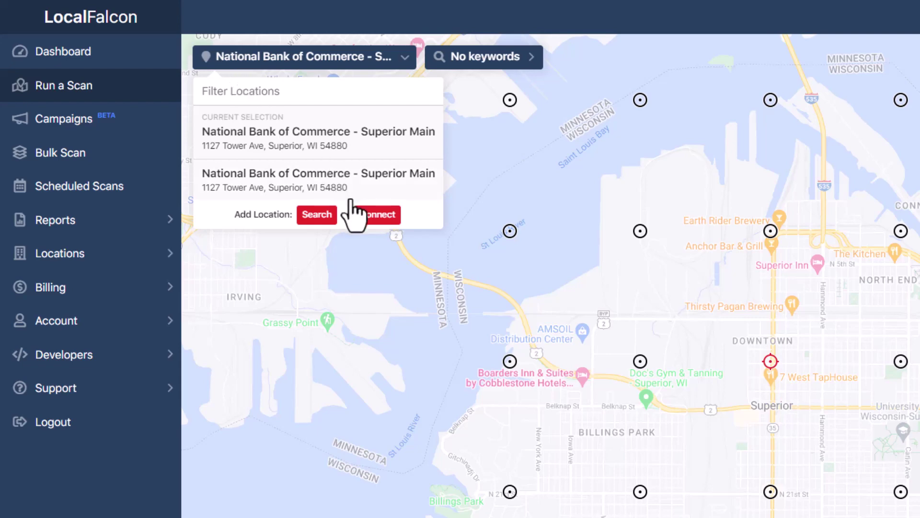
{"action": "left_click", "coordinate": [330, 214]}
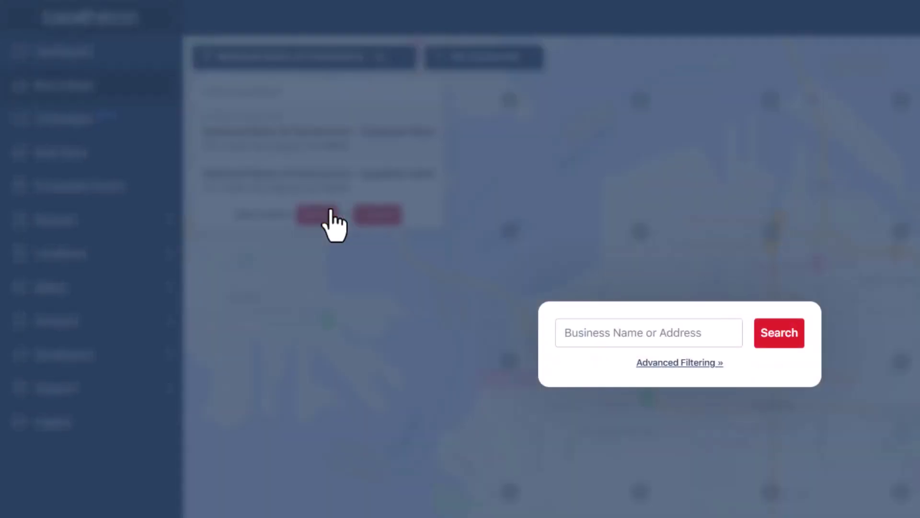
{"action": "left_click", "coordinate": [627, 331]}
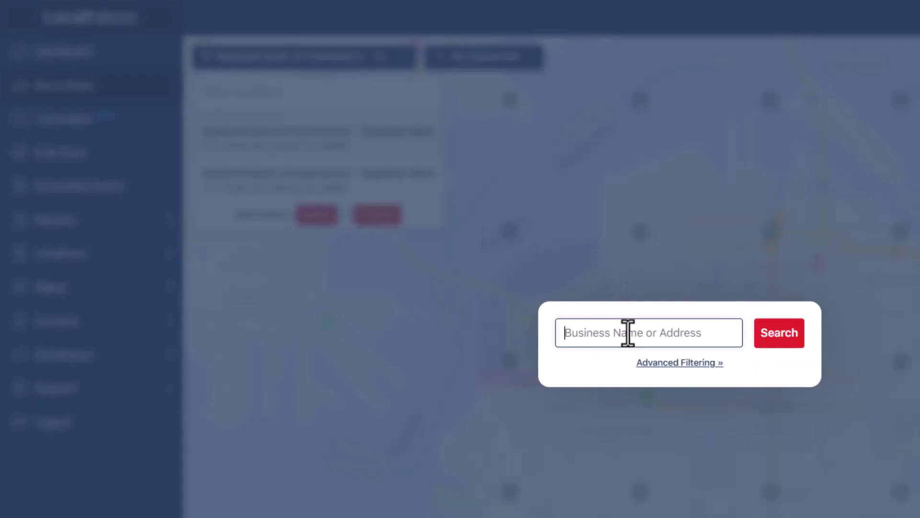
{"action": "type", "text": "The window shutter company"}
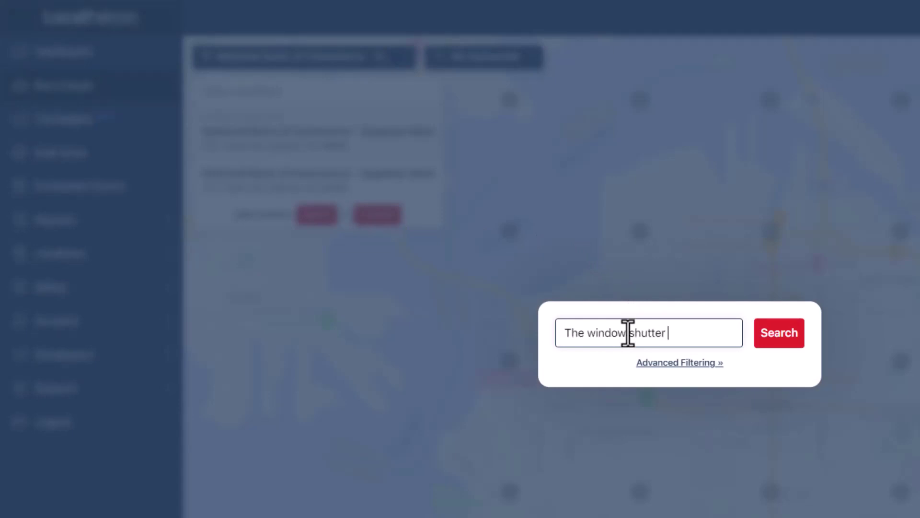
{"action": "key", "text": "Return"}
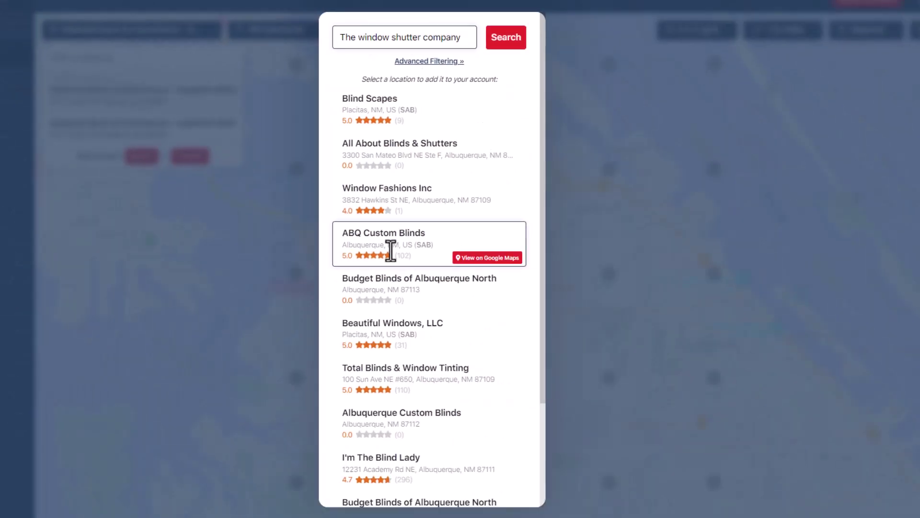
{"action": "scroll", "coordinate": [669, 335], "scroll_direction": "down", "scroll_amount": 4}
{"action": "left_click", "coordinate": [402, 445]}
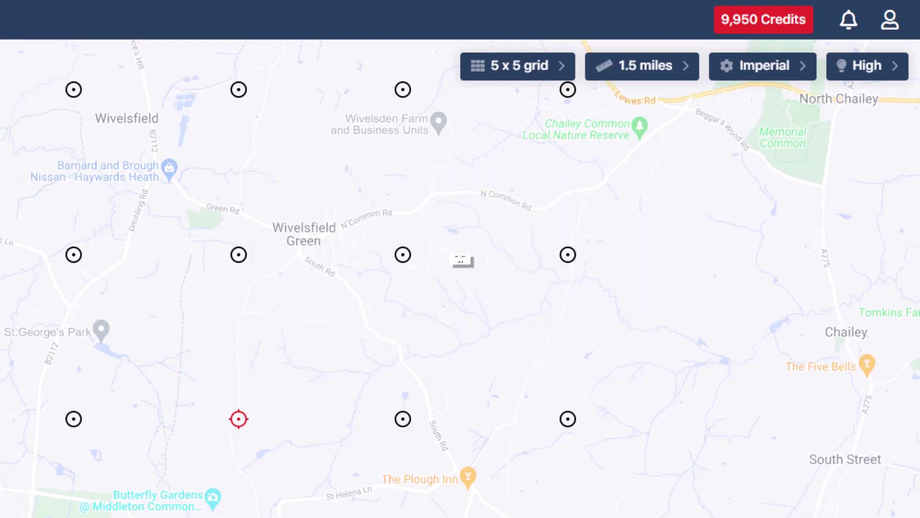
- Keep the 5 x 5 grid size and scroll through the scan radius options list
{"action": "left_click", "coordinate": [526, 78]}
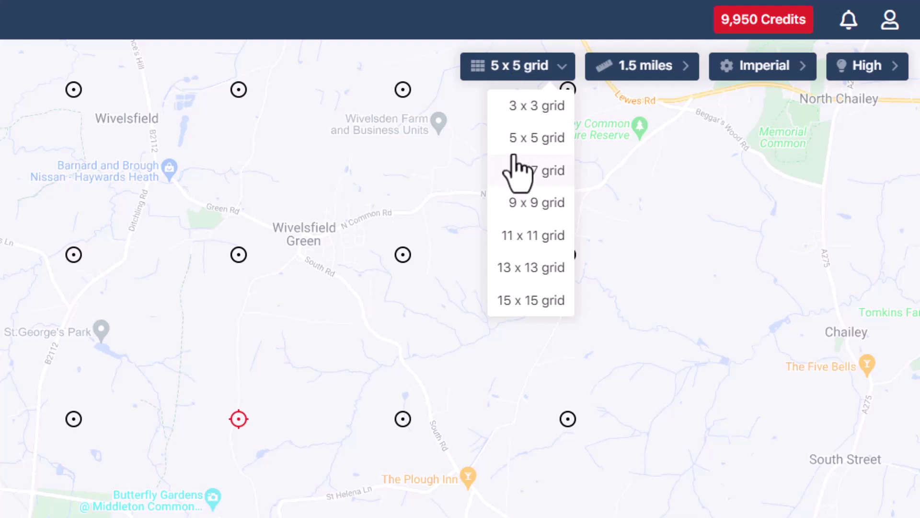
{"action": "left_click", "coordinate": [518, 143]}
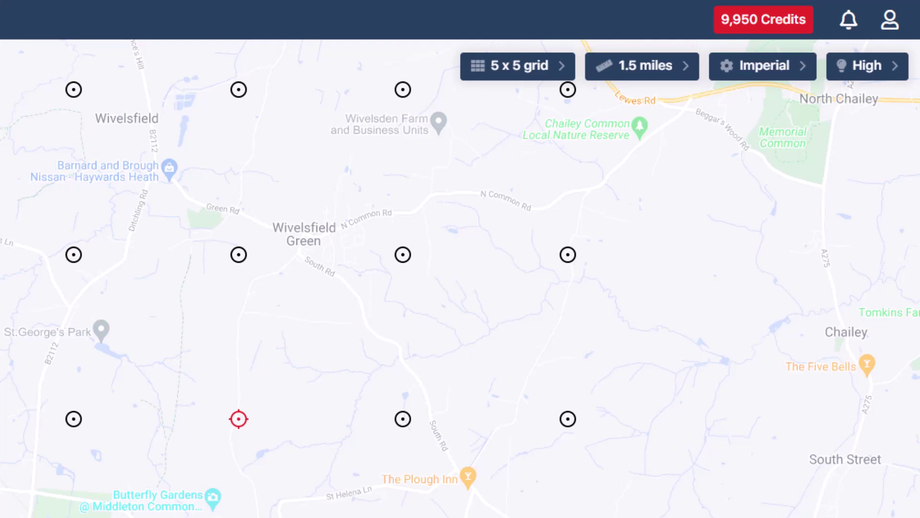
{"action": "left_click", "coordinate": [632, 72]}
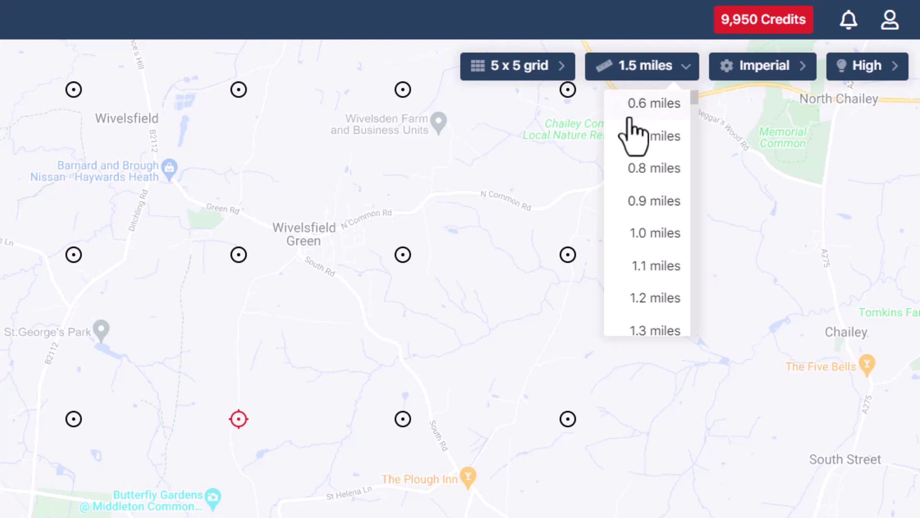
{"action": "scroll", "coordinate": [631, 139], "scroll_direction": "down", "scroll_amount": 10}
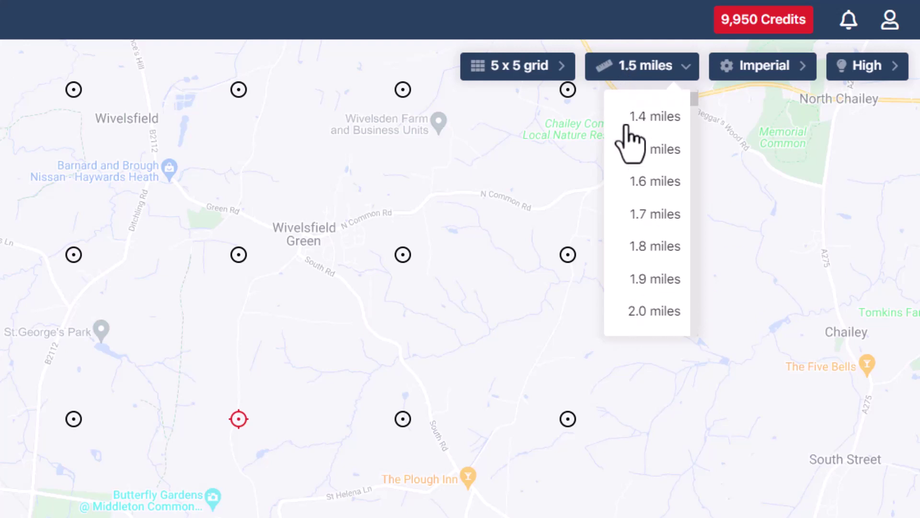
{"action": "scroll", "coordinate": [630, 139], "scroll_direction": "down", "scroll_amount": 9}
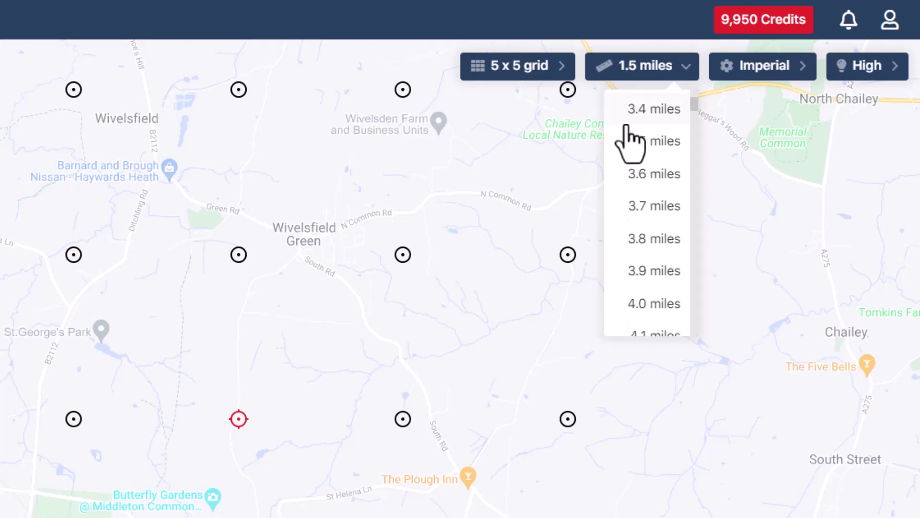
{"action": "scroll", "coordinate": [630, 142], "scroll_direction": "up", "scroll_amount": 10}
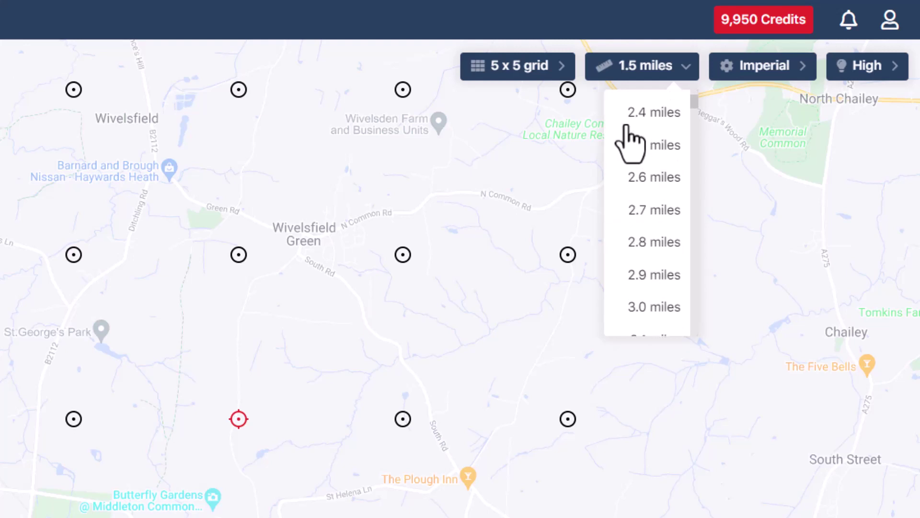
{"action": "scroll", "coordinate": [630, 142], "scroll_direction": "up", "scroll_amount": 6}
{"action": "scroll", "coordinate": [629, 136], "scroll_direction": "up", "scroll_amount": 4}
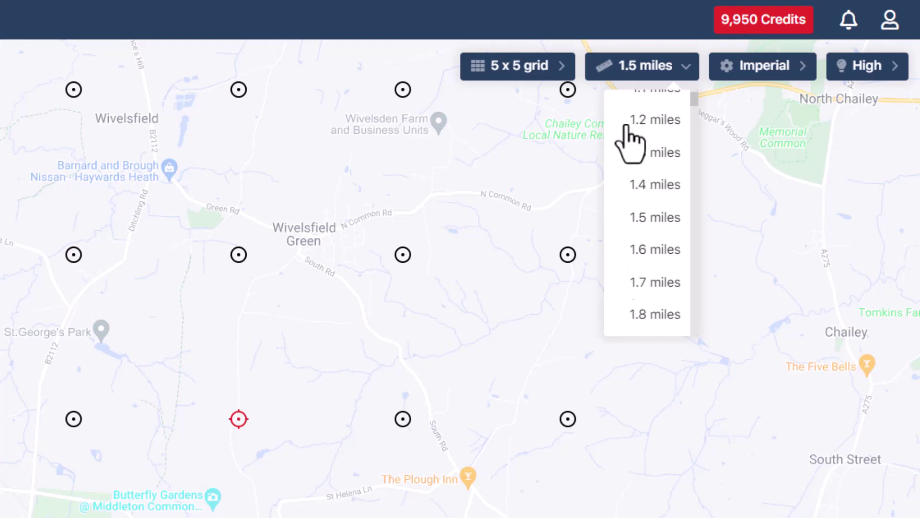
- Keep the radius at 1.5 miles, then exclude two grid points and re-include both
{"action": "left_click", "coordinate": [637, 225]}
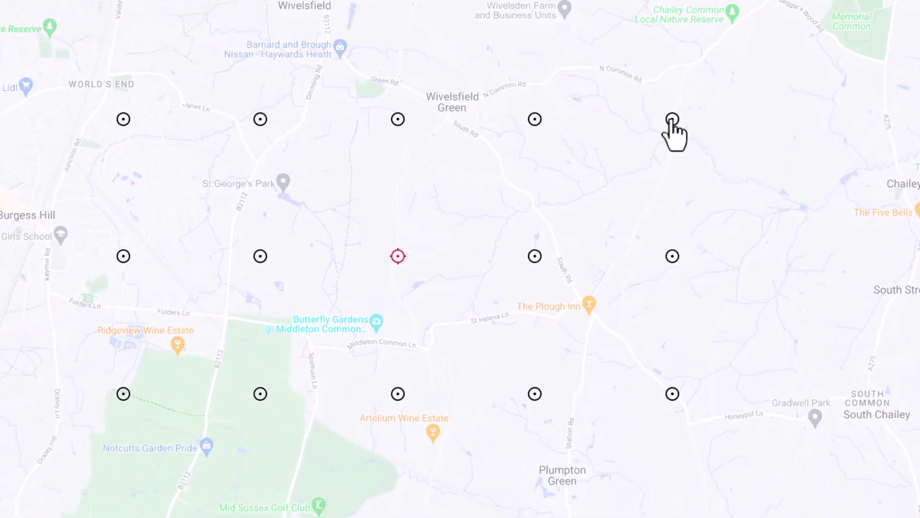
{"action": "left_click", "coordinate": [656, 94]}
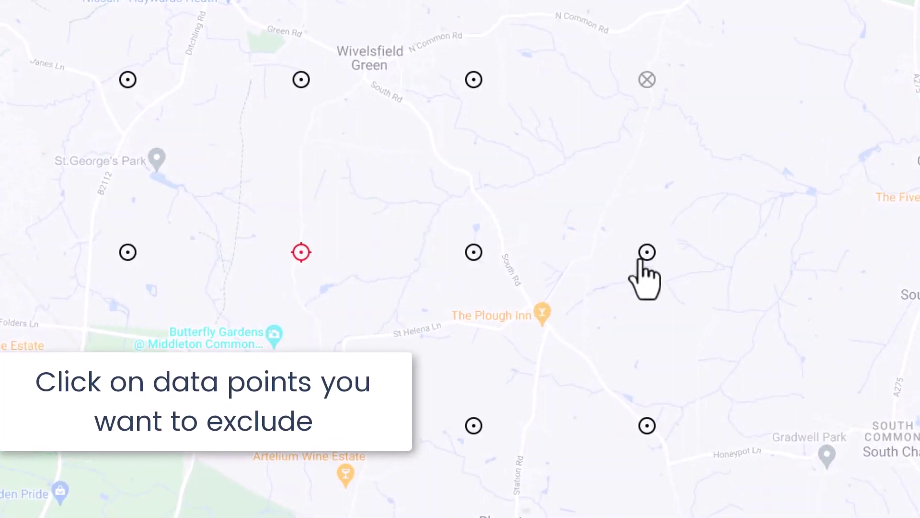
{"action": "left_click", "coordinate": [644, 254]}
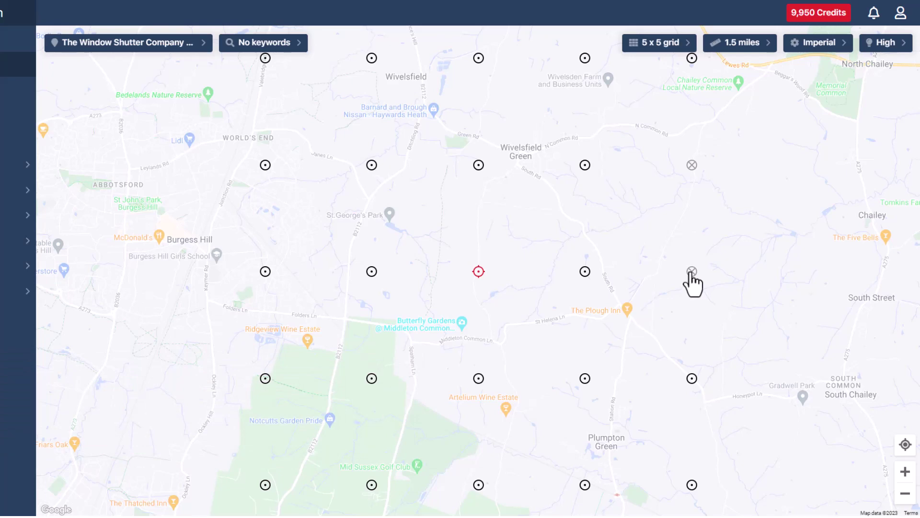
{"action": "left_click", "coordinate": [692, 271]}
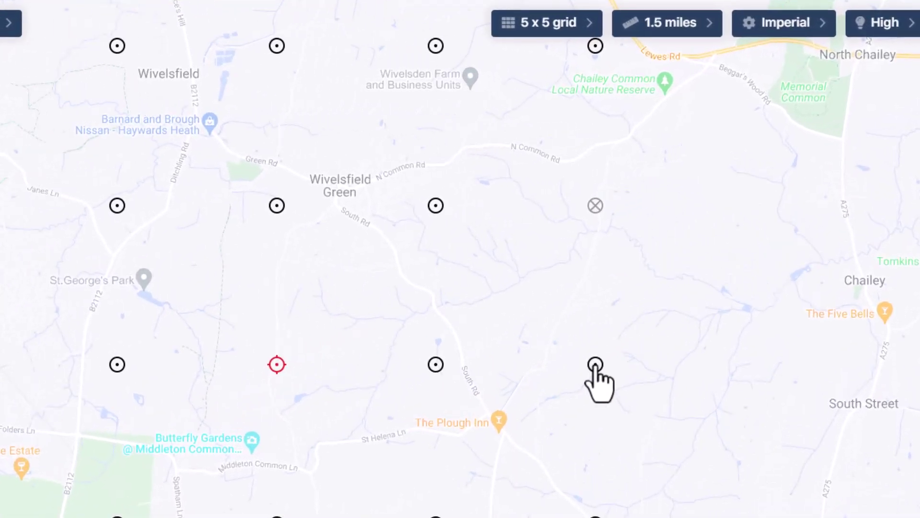
{"action": "left_click", "coordinate": [596, 207]}
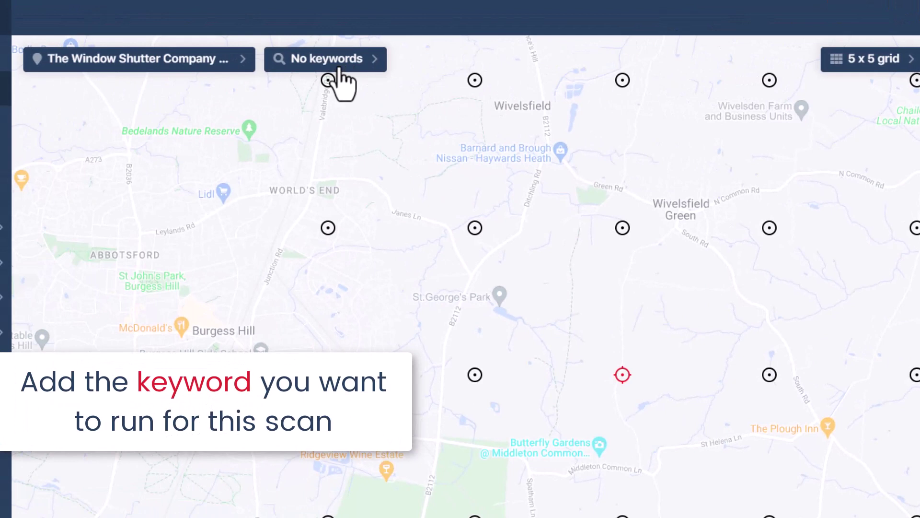
- Add keywords window treatment store, blinds shop and shutter solutions, then run 3 scans for 75 credits
{"action": "left_click", "coordinate": [338, 67]}
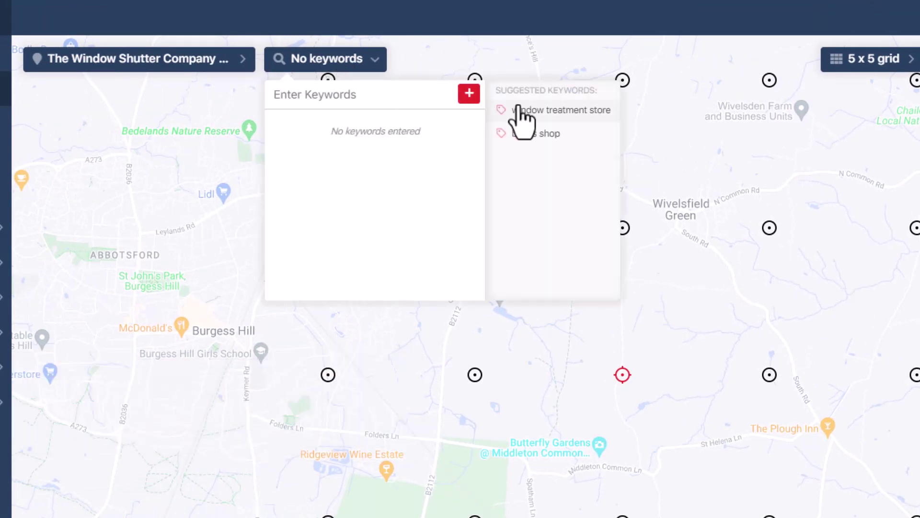
{"action": "left_click", "coordinate": [551, 113]}
{"action": "left_click", "coordinate": [542, 134]}
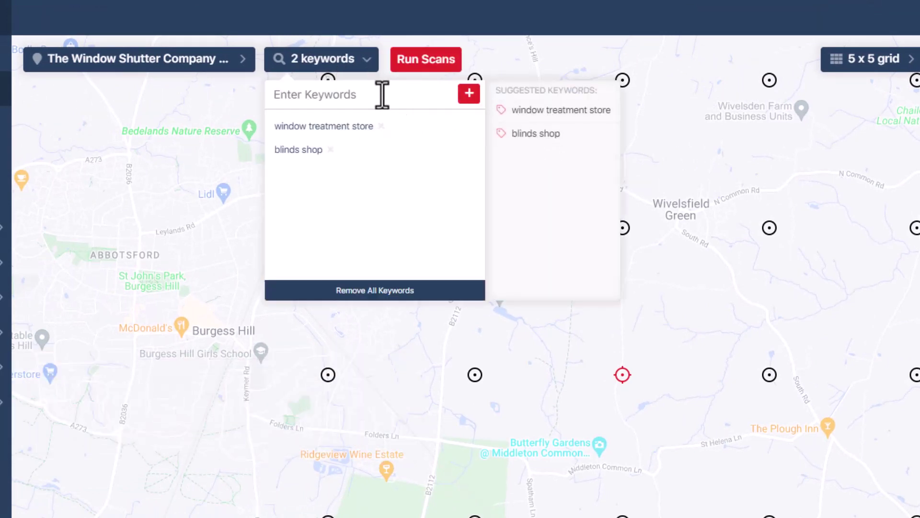
{"action": "type", "text": "shutte"}
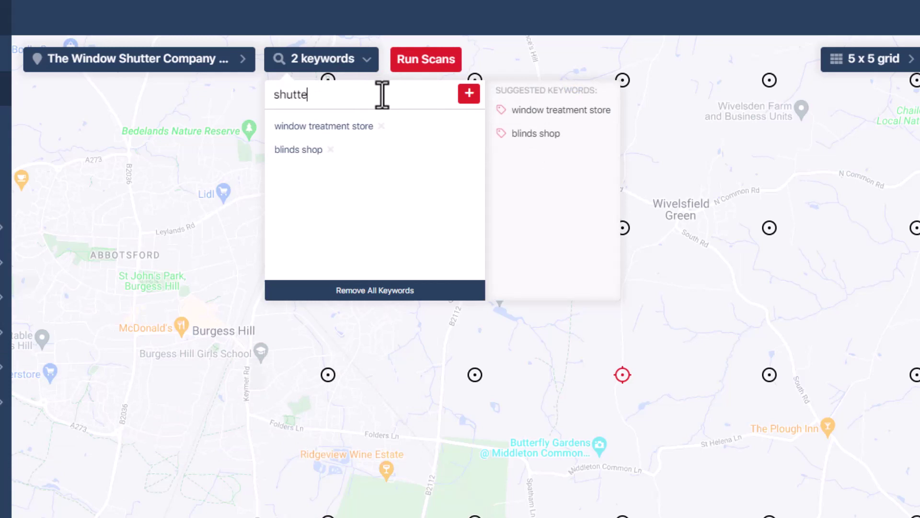
{"action": "type", "text": "r solutions"}
{"action": "left_click", "coordinate": [469, 94]}
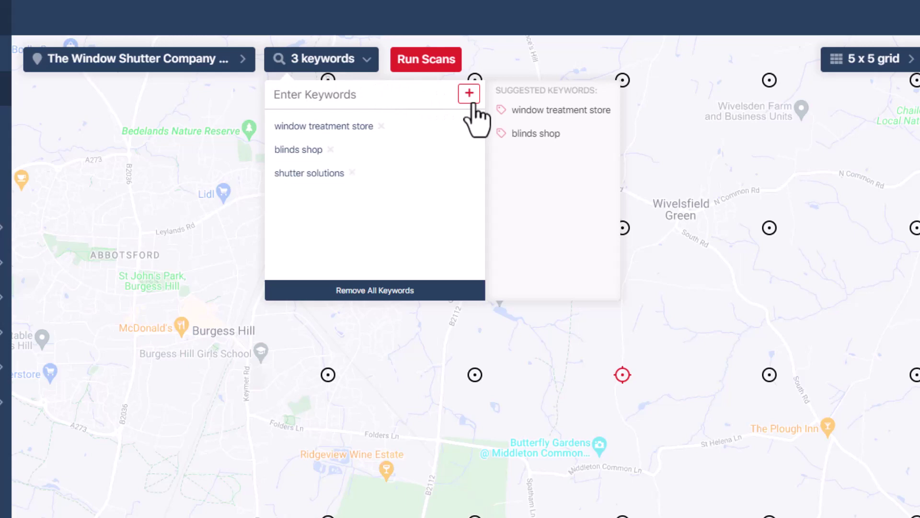
{"action": "left_click", "coordinate": [424, 66]}
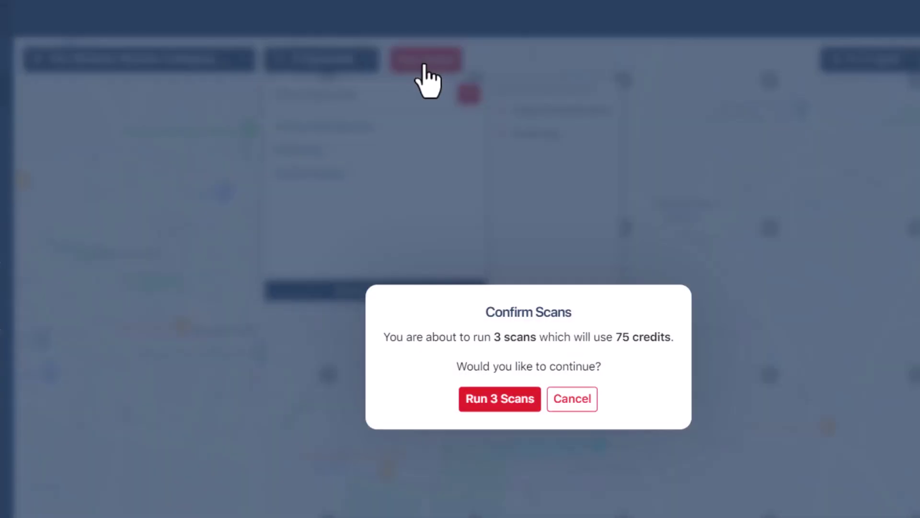
{"action": "left_click", "coordinate": [521, 398]}
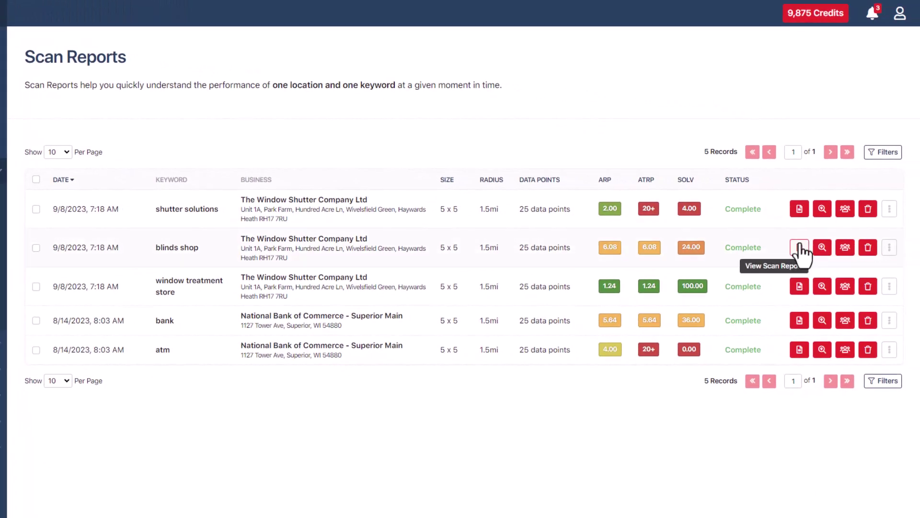
- View the blinds shop scan report from the Scan Reports list
{"action": "left_click", "coordinate": [799, 248]}
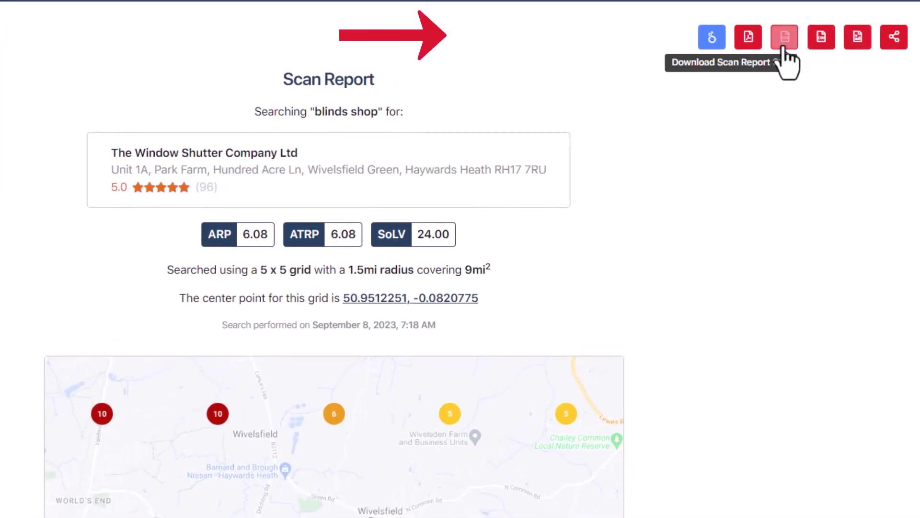
- Download the blinds shop report as a PDF, review it, and bring up the Share options
{"action": "left_click", "coordinate": [749, 45]}
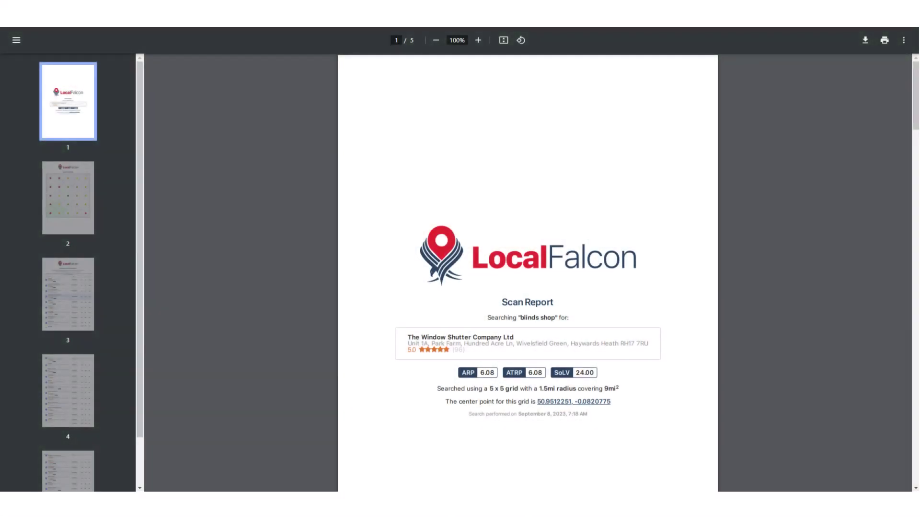
{"action": "scroll", "coordinate": [528, 272], "scroll_direction": "down", "scroll_amount": 20}
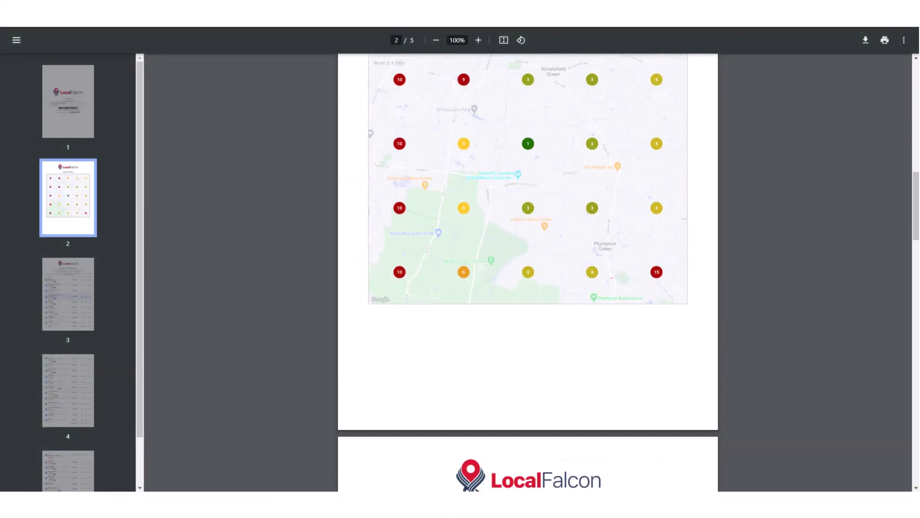
{"action": "scroll", "coordinate": [528, 272], "scroll_direction": "down", "scroll_amount": 10}
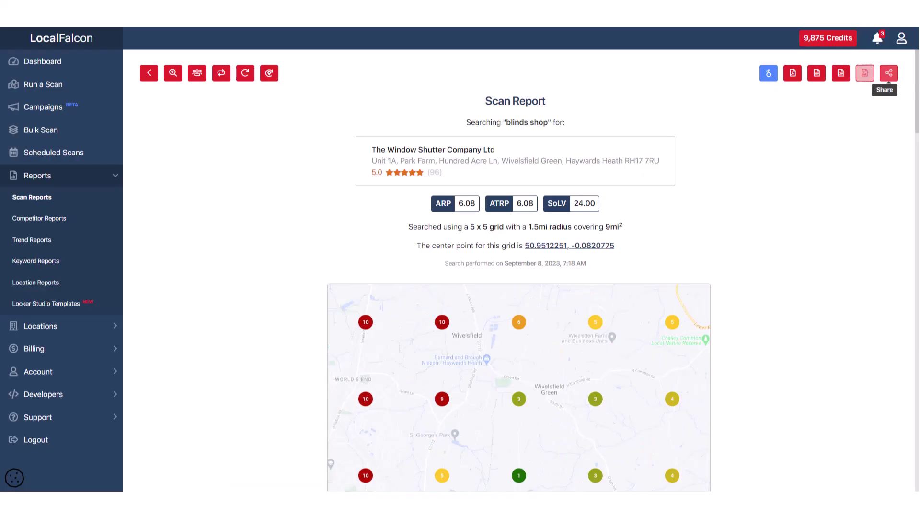
{"action": "left_click", "coordinate": [889, 73]}
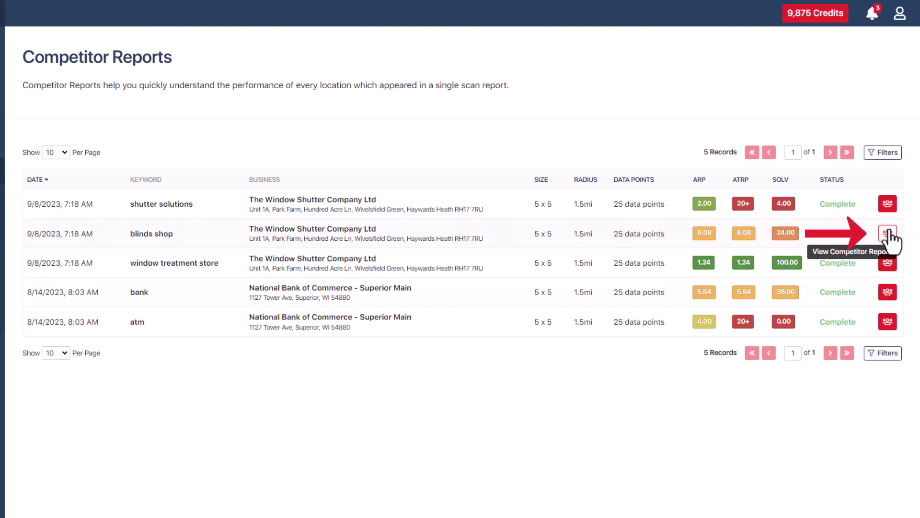
- In the blinds shop competitor report, map Innovation Blinds and Shutters, Innovation Blinds Limited and Window Shutter Company
{"action": "left_click", "coordinate": [888, 233]}
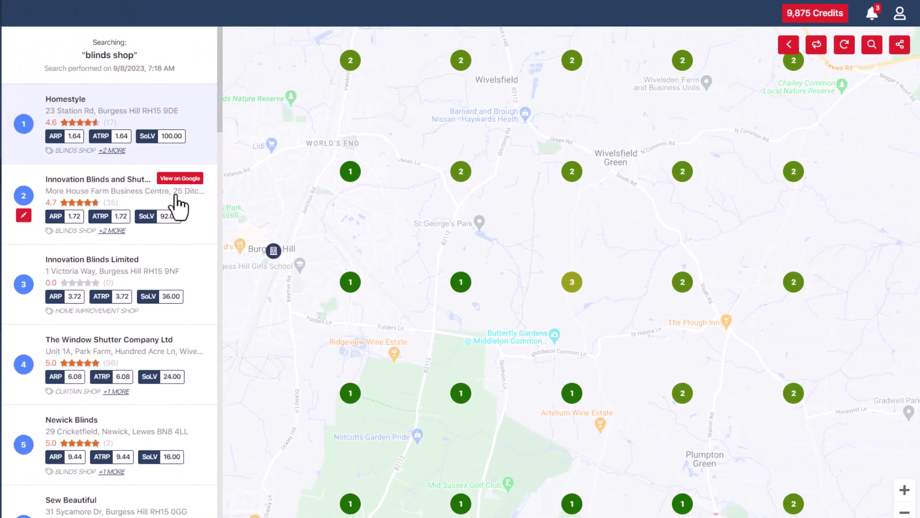
{"action": "left_click", "coordinate": [178, 205]}
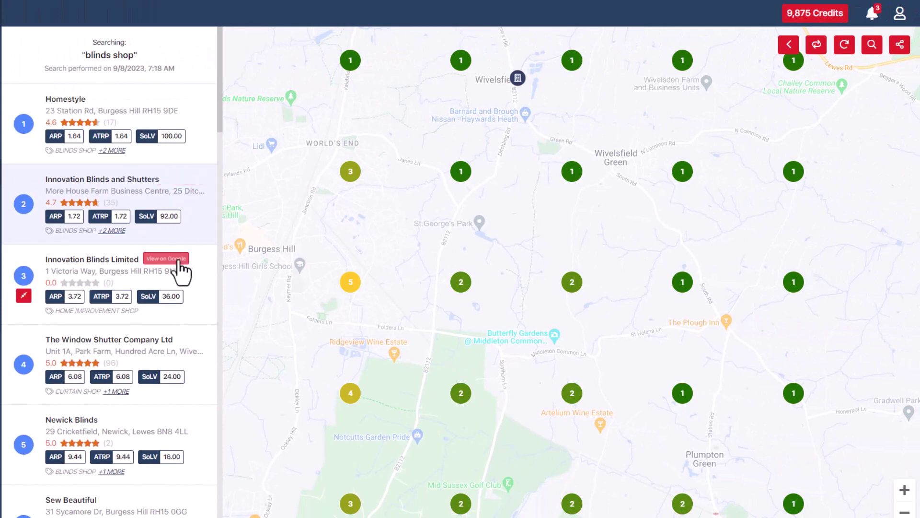
{"action": "left_click", "coordinate": [179, 281]}
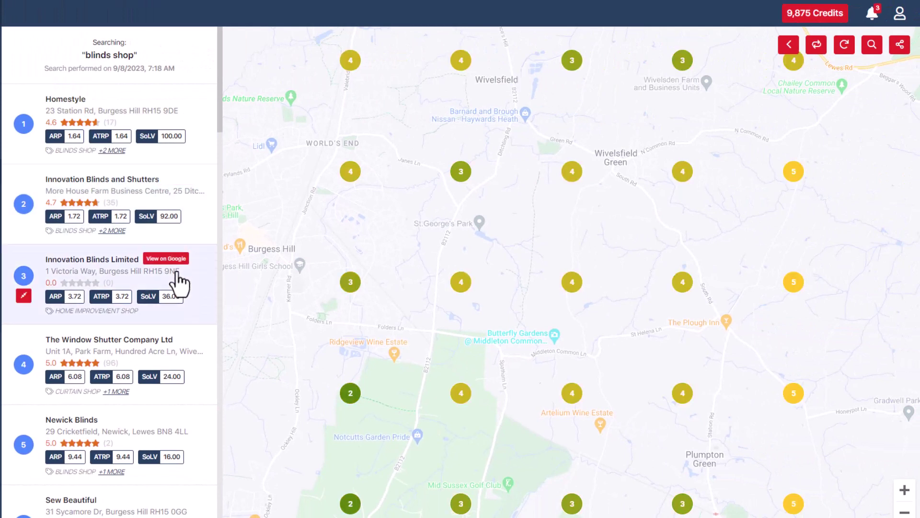
{"action": "left_click", "coordinate": [113, 363]}
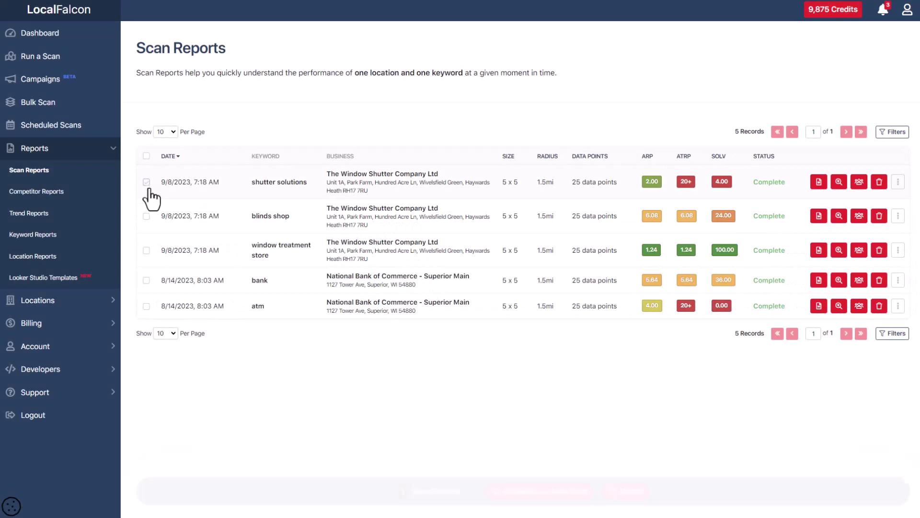
- Select the two newest scans for auto scanning, nicknamed with the business name, starting 9/11/2023
{"action": "left_click", "coordinate": [146, 216]}
{"action": "left_click", "coordinate": [545, 499]}
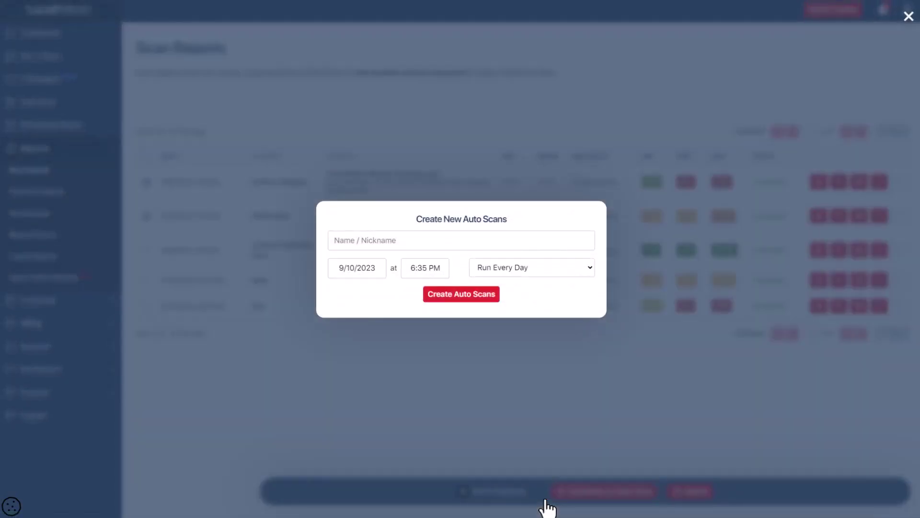
{"action": "left_click", "coordinate": [406, 249]}
{"action": "type", "text": "The Window Shutter Company Ltd"}
{"action": "left_click", "coordinate": [379, 267]}
{"action": "left_click", "coordinate": [357, 343]}
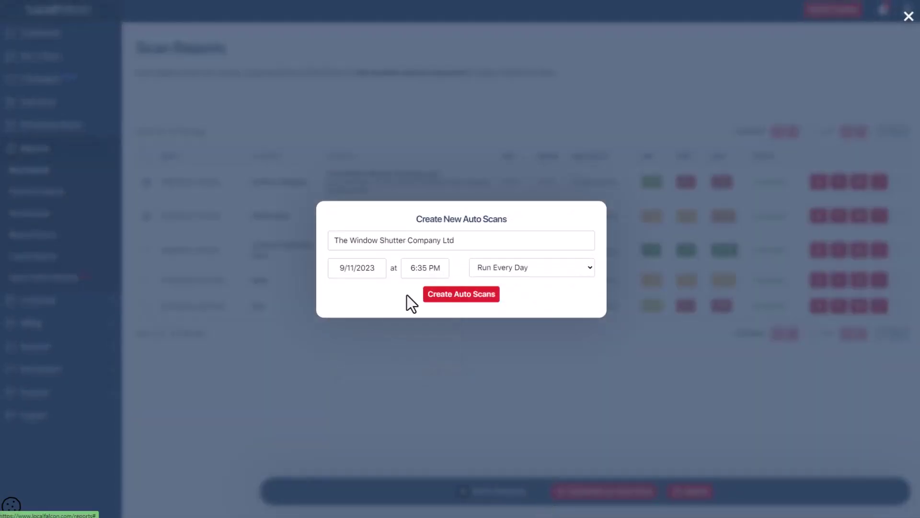
- Run them monthly at 9:00 AM, create the two auto scans, and view the auto scan list
{"action": "left_click", "coordinate": [425, 268]}
{"action": "scroll", "coordinate": [447, 310], "scroll_direction": "up", "scroll_amount": 10}
{"action": "scroll", "coordinate": [447, 310], "scroll_direction": "up", "scroll_amount": 1}
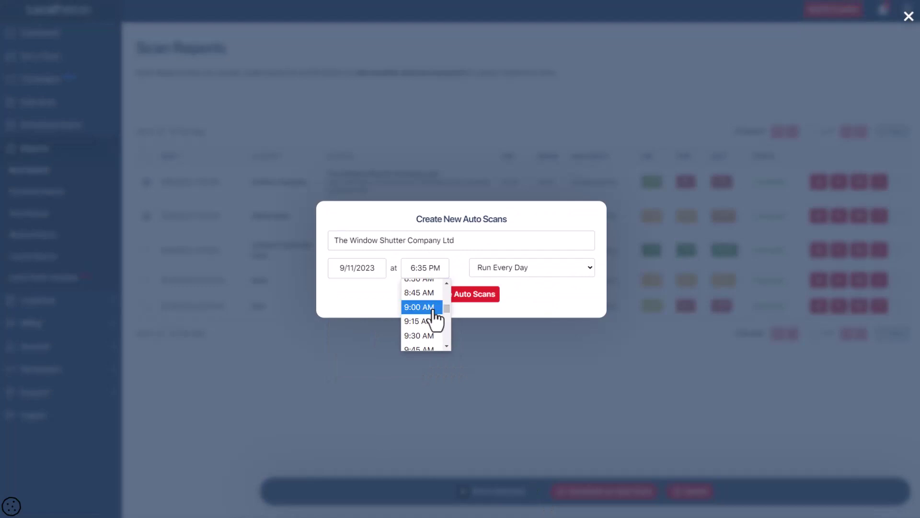
{"action": "left_click", "coordinate": [431, 310]}
{"action": "left_click", "coordinate": [528, 268]}
{"action": "left_click", "coordinate": [518, 321]}
{"action": "left_click", "coordinate": [481, 297]}
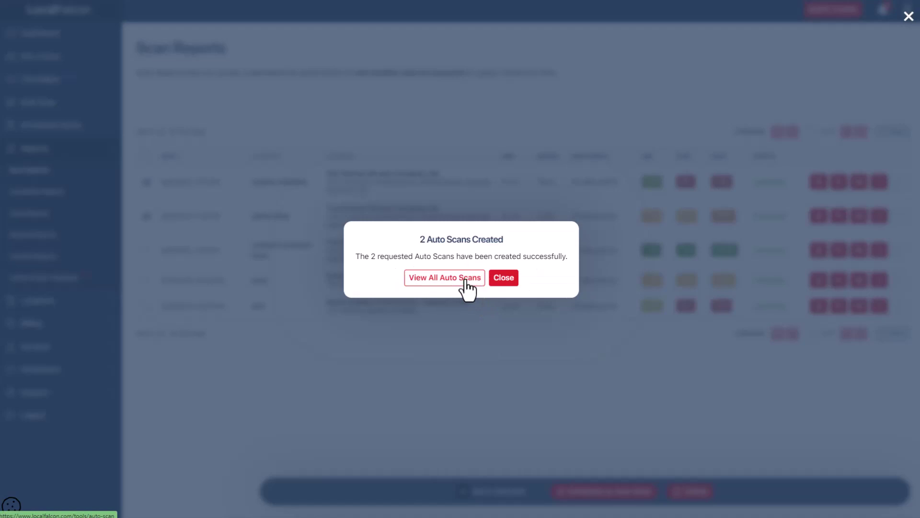
{"action": "left_click", "coordinate": [467, 287]}
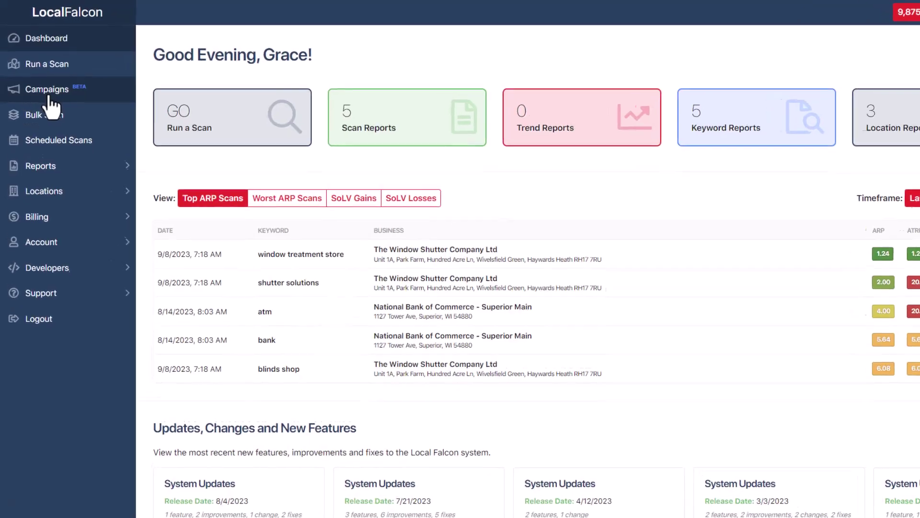
- Go to the Campaigns list and start creating a new campaign
{"action": "left_click", "coordinate": [54, 102]}
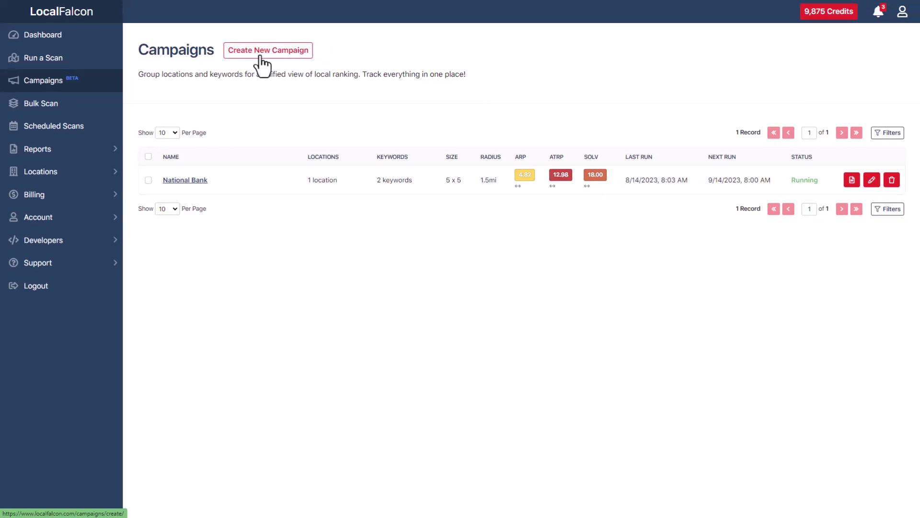
{"action": "left_click", "coordinate": [263, 58]}
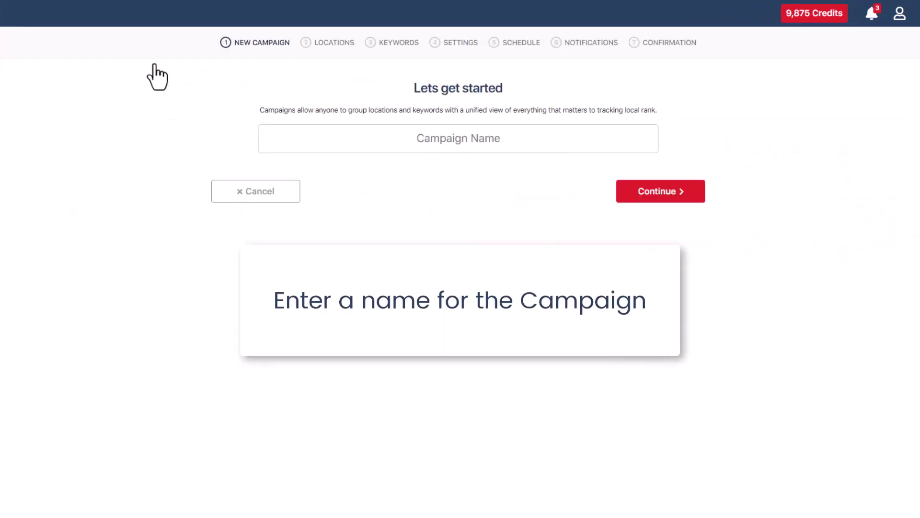
- Name the campaign 'Haywards Heath' and select The Window Shutter Company Ltd as its location
{"action": "left_click", "coordinate": [507, 142]}
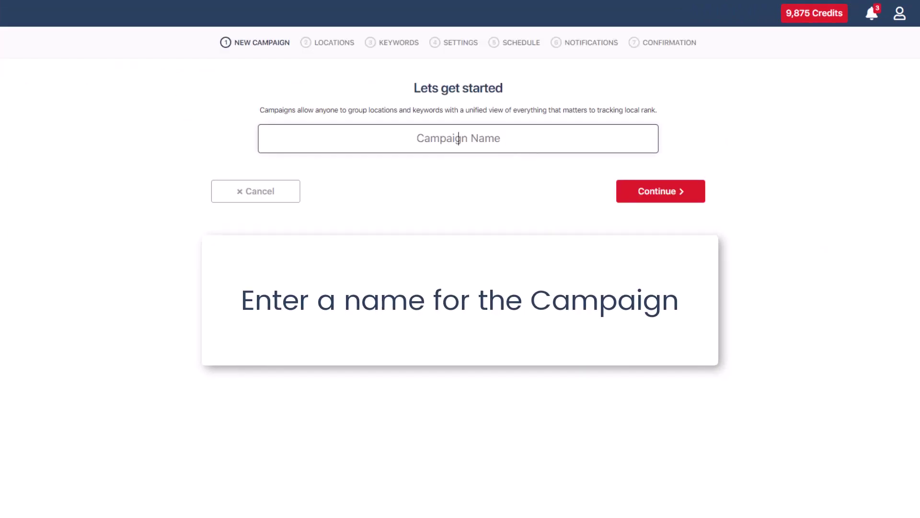
{"action": "type", "text": "Haywards Heath"}
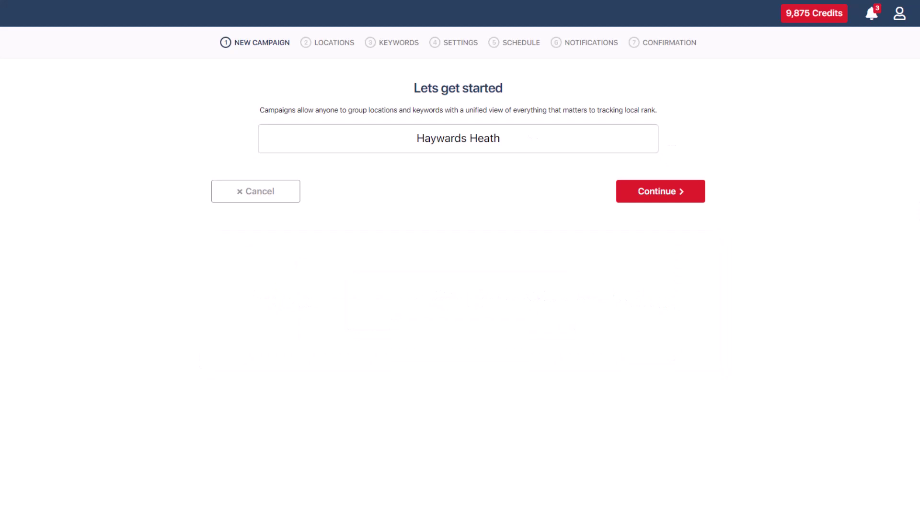
{"action": "left_click", "coordinate": [664, 194]}
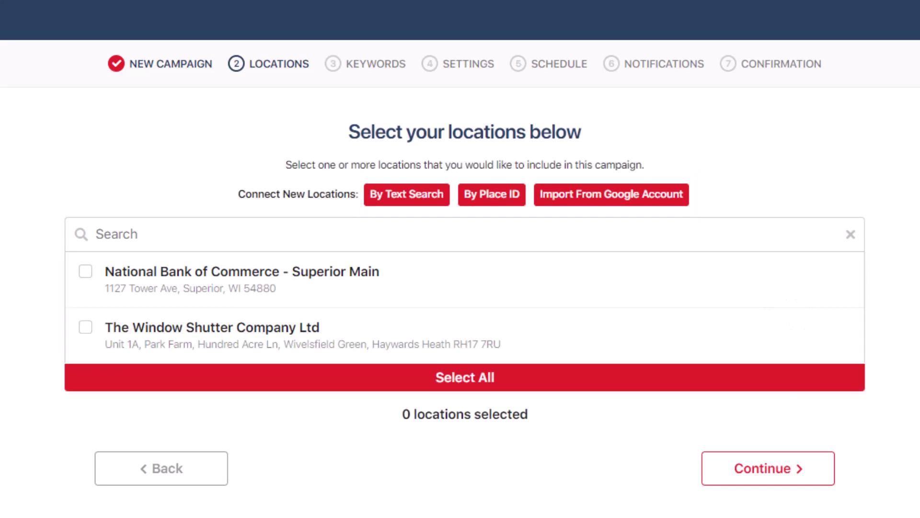
{"action": "left_click", "coordinate": [85, 327]}
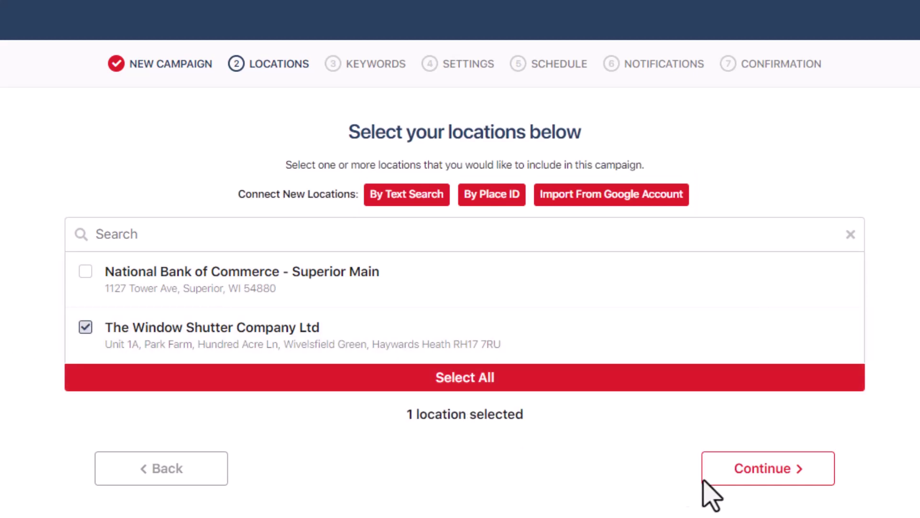
{"action": "left_click", "coordinate": [742, 464]}
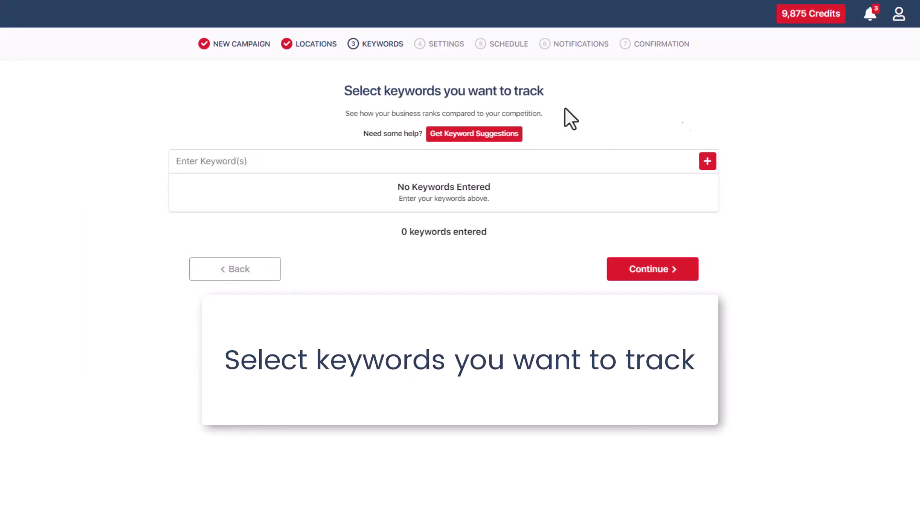
- Add the keyword window shutter, then add blinds shop and curtain shop from the suggestions
{"action": "left_click", "coordinate": [428, 162]}
{"action": "type", "text": "wi"}
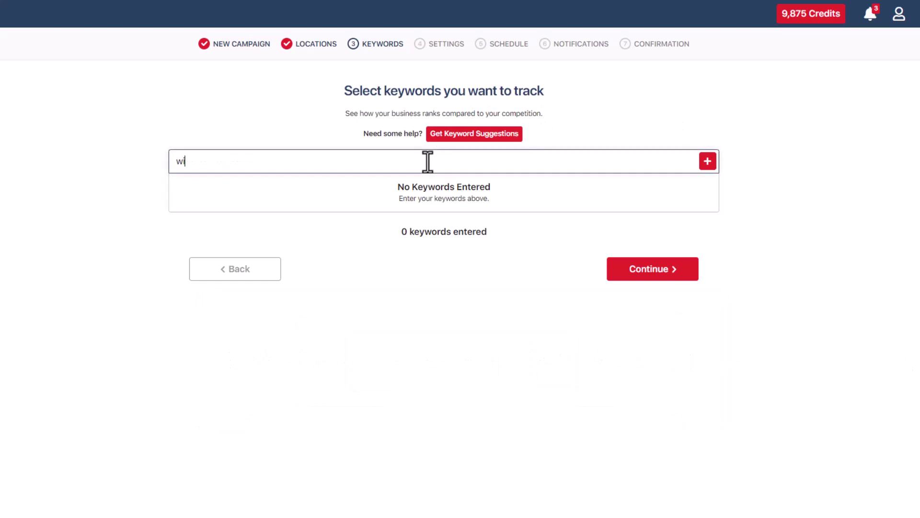
{"action": "type", "text": "ndow shutter"}
{"action": "left_click", "coordinate": [703, 164]}
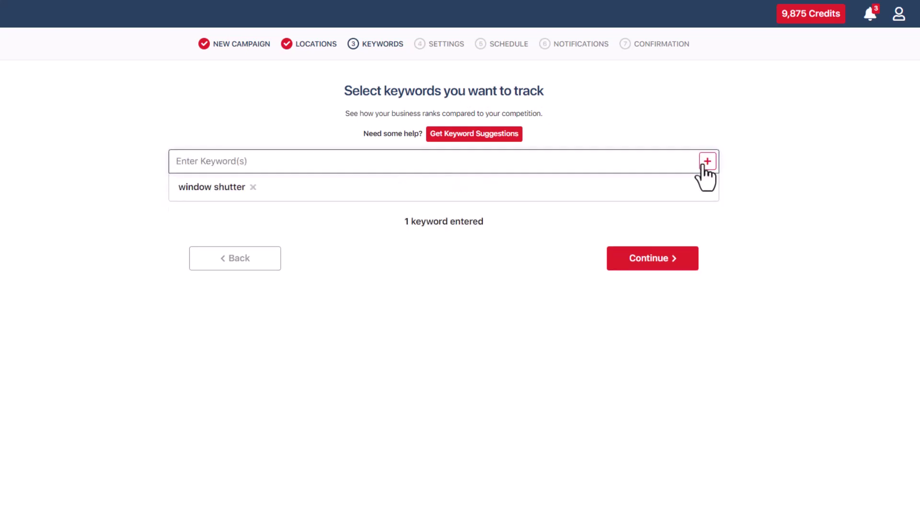
{"action": "left_click", "coordinate": [496, 139]}
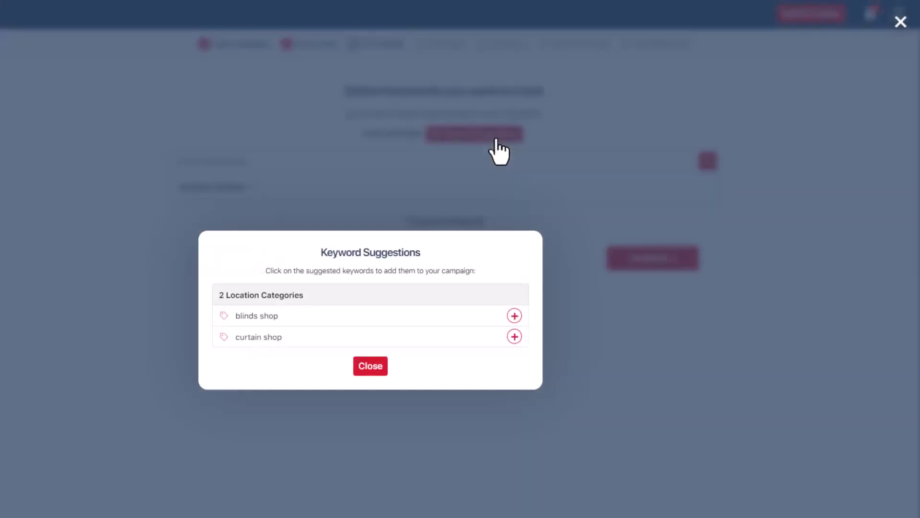
{"action": "left_click", "coordinate": [514, 315]}
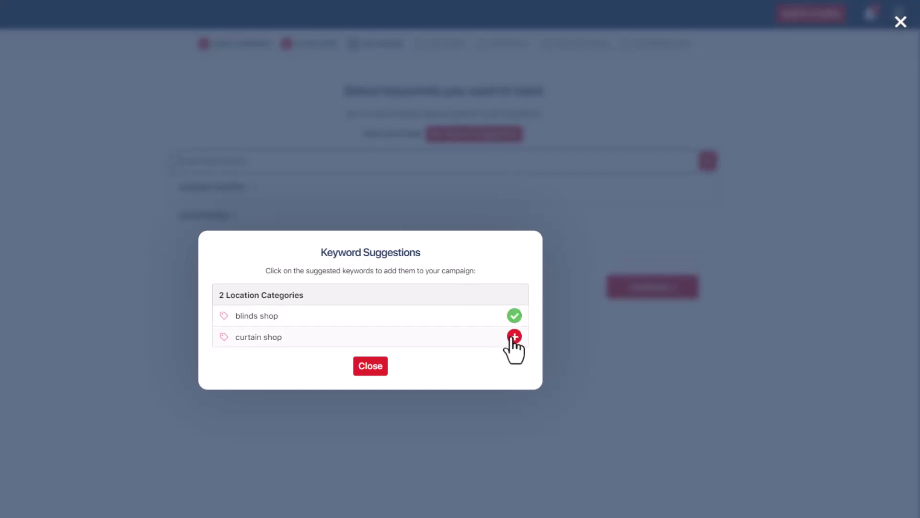
{"action": "left_click", "coordinate": [512, 335]}
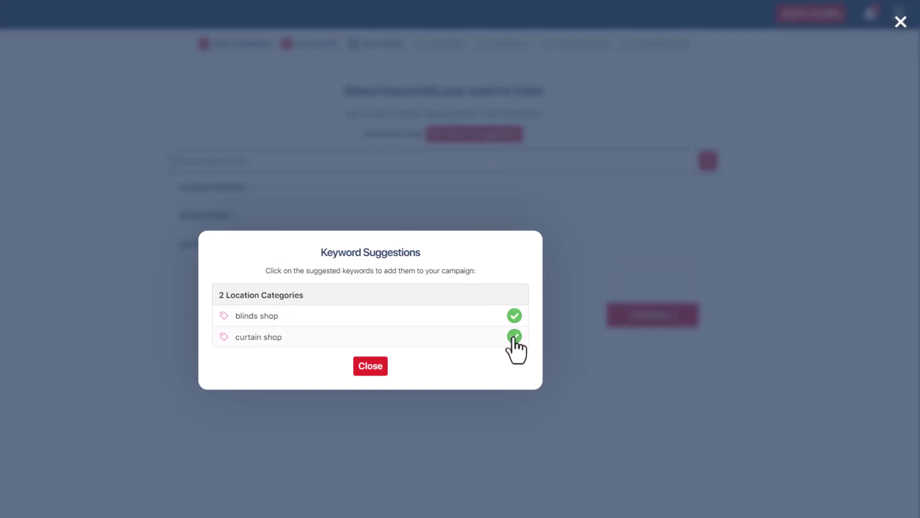
{"action": "left_click", "coordinate": [370, 366]}
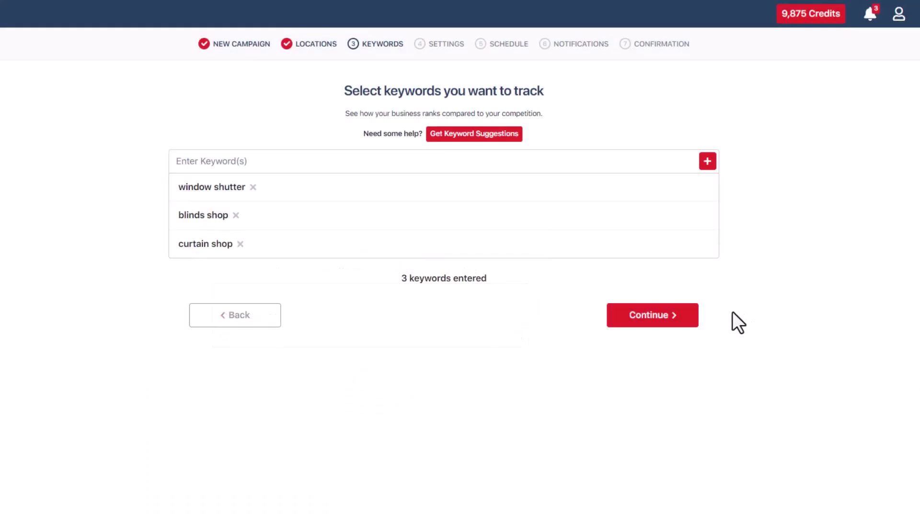
- Set the campaign scan grid to 5 x 5 with a 1.5-mile radius
{"action": "left_click", "coordinate": [672, 318]}
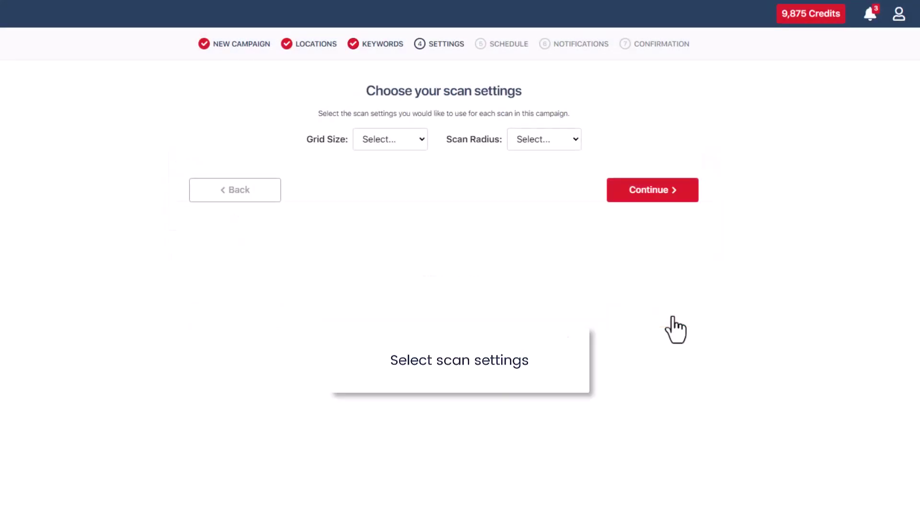
{"action": "left_click", "coordinate": [421, 144]}
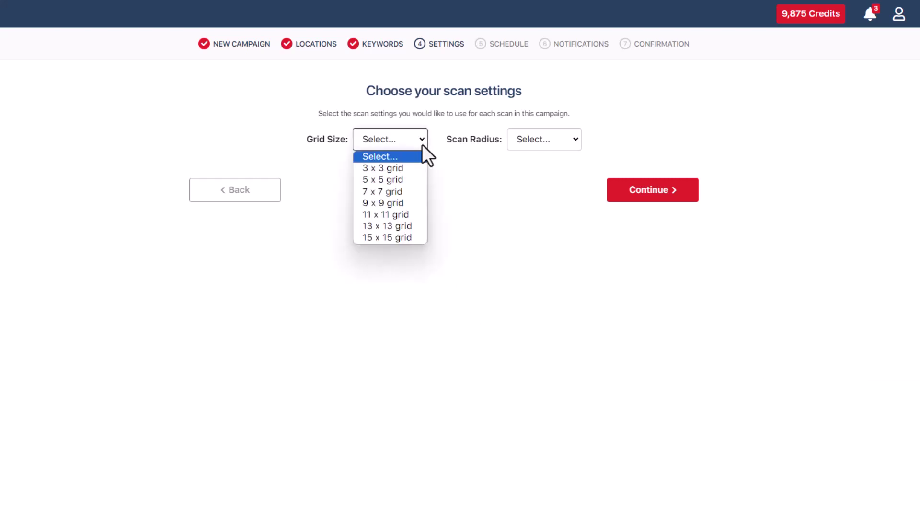
{"action": "left_click", "coordinate": [421, 180]}
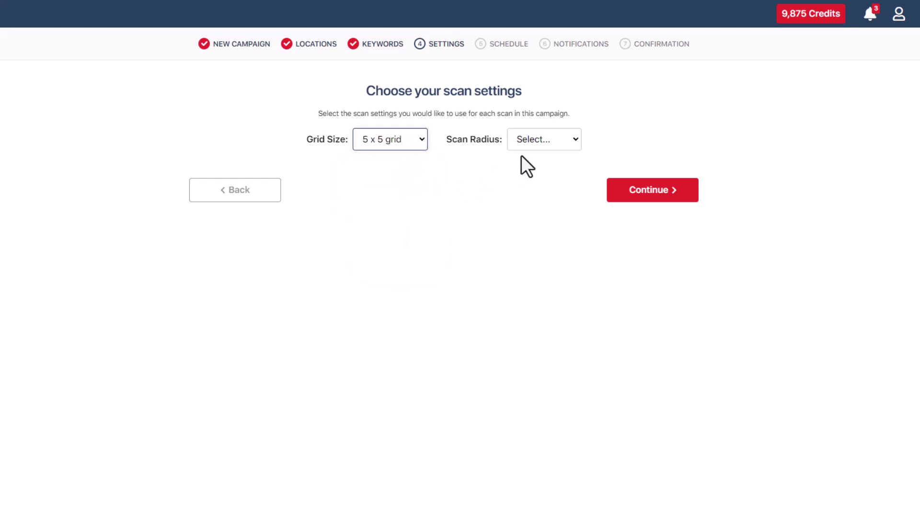
{"action": "left_click", "coordinate": [540, 144]}
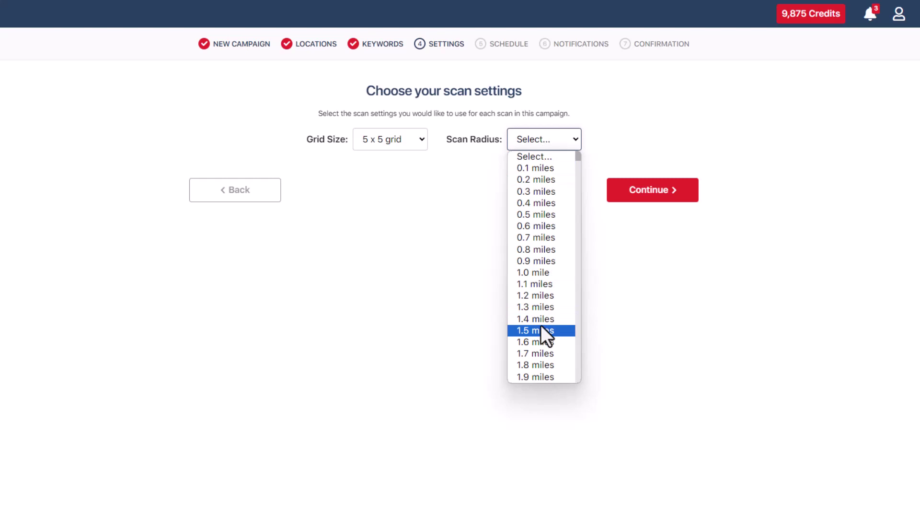
{"action": "left_click", "coordinate": [546, 335]}
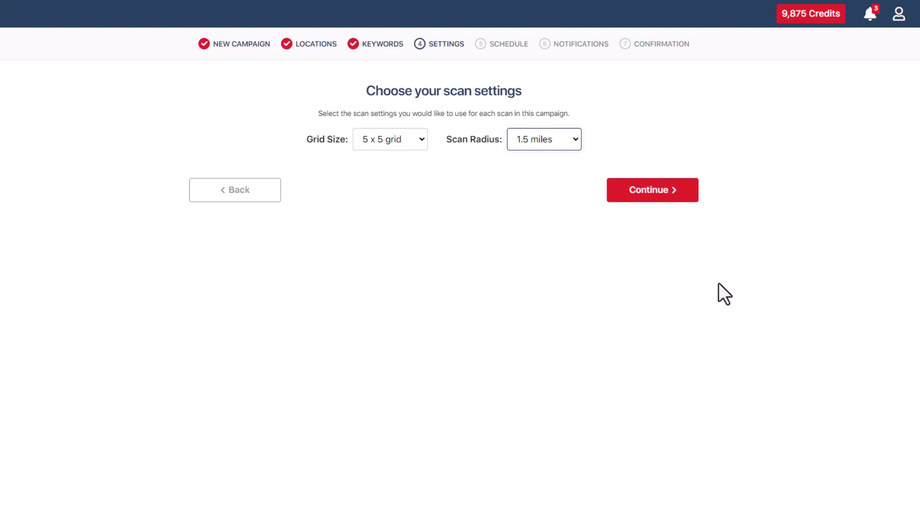
{"action": "left_click", "coordinate": [658, 192]}
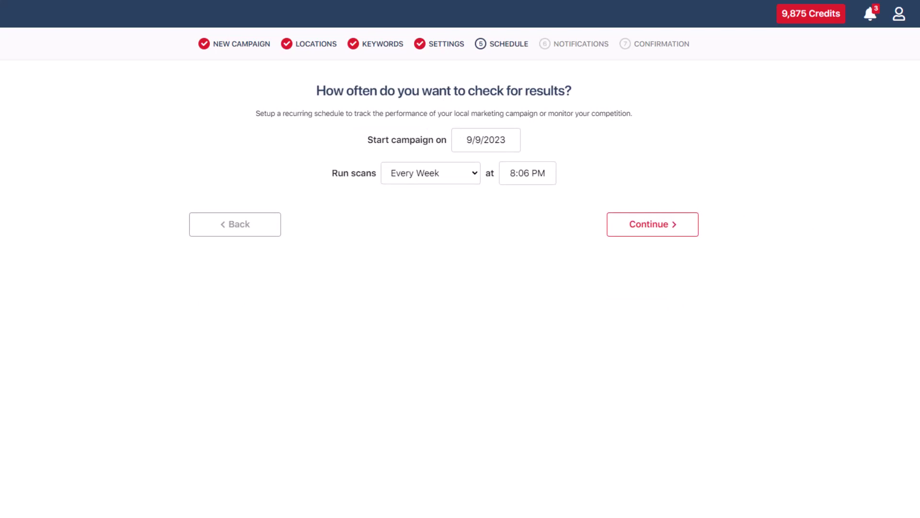
- Set the start date to 9/30/2023, frequency to monthly, and scan time to 9:00 AM
{"action": "left_click", "coordinate": [497, 141]}
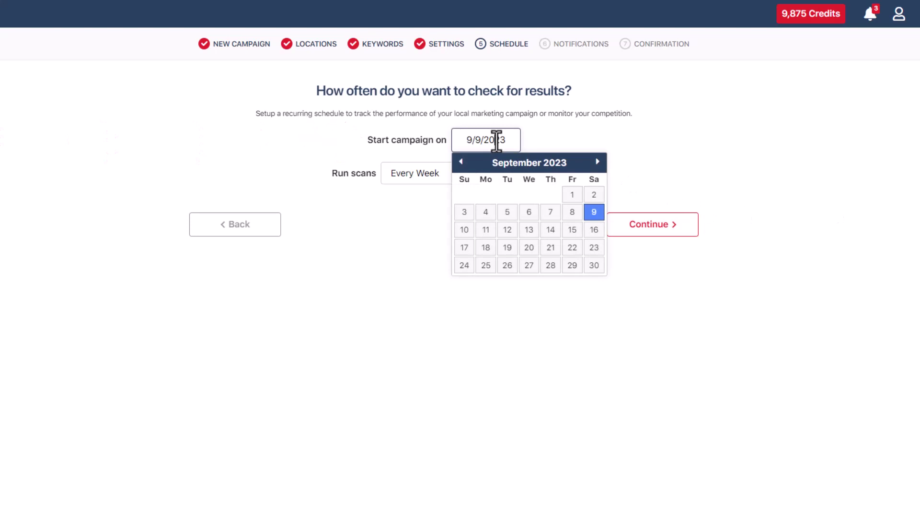
{"action": "left_click", "coordinate": [591, 270]}
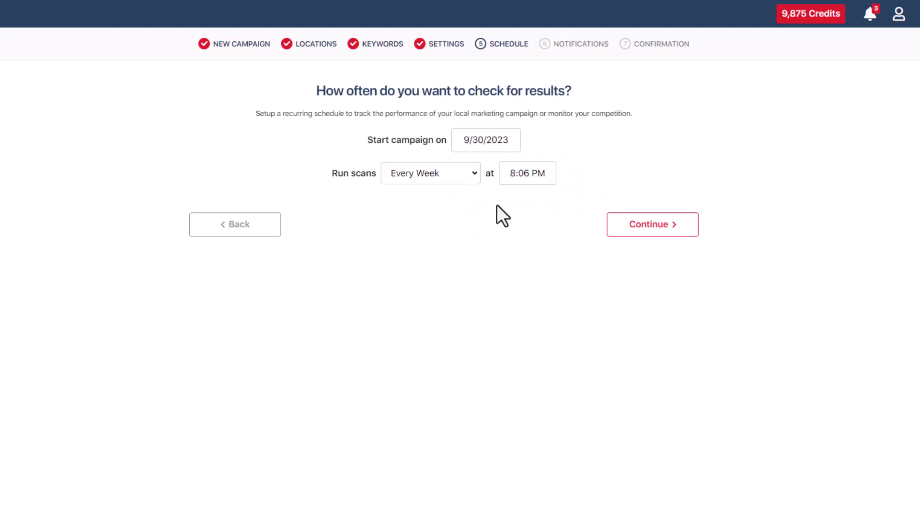
{"action": "left_click", "coordinate": [461, 179]}
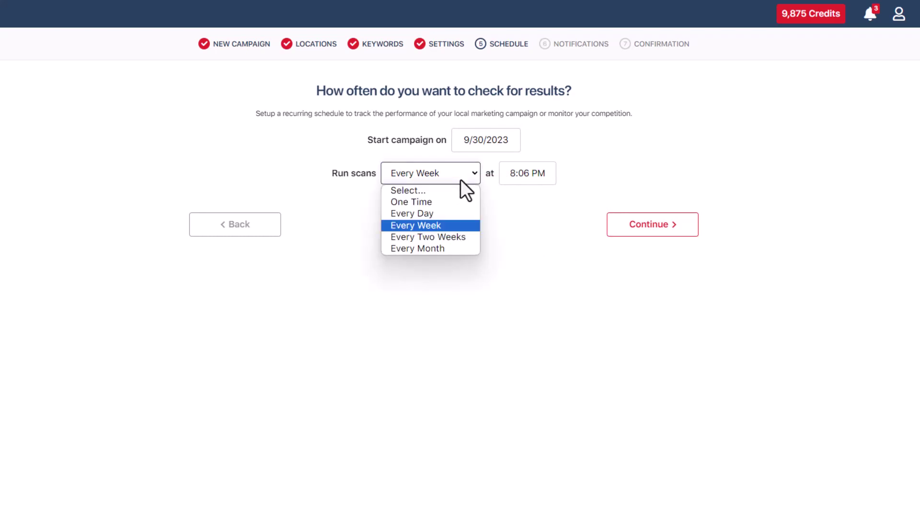
{"action": "left_click", "coordinate": [450, 249]}
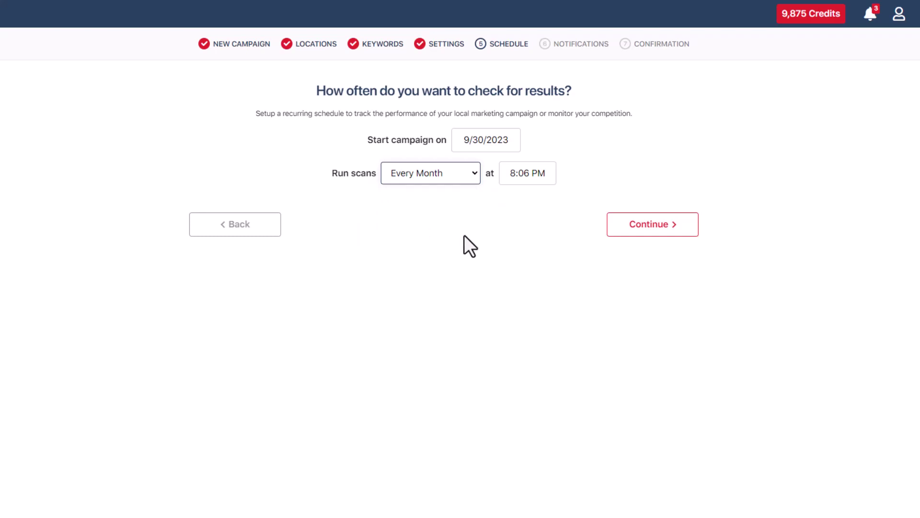
{"action": "left_click", "coordinate": [517, 172]}
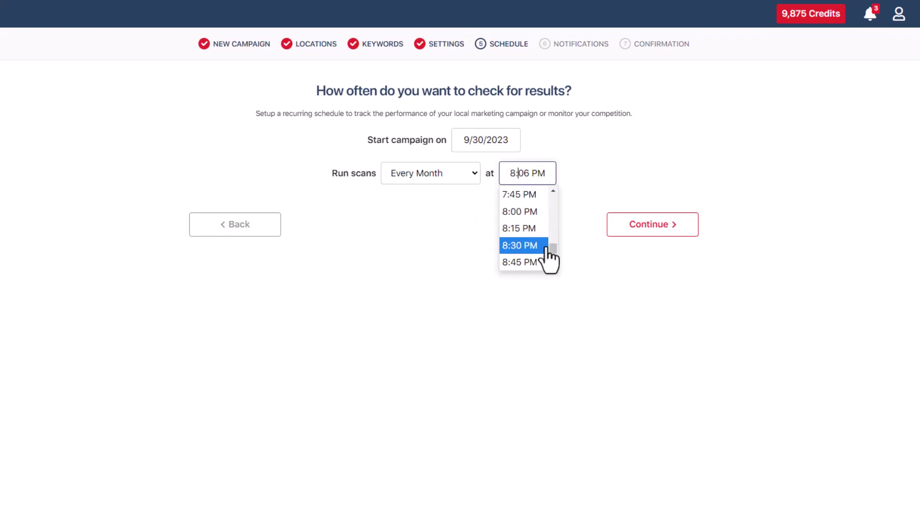
{"action": "left_click_drag", "start_coordinate": [549, 247], "coordinate": [552, 224]}
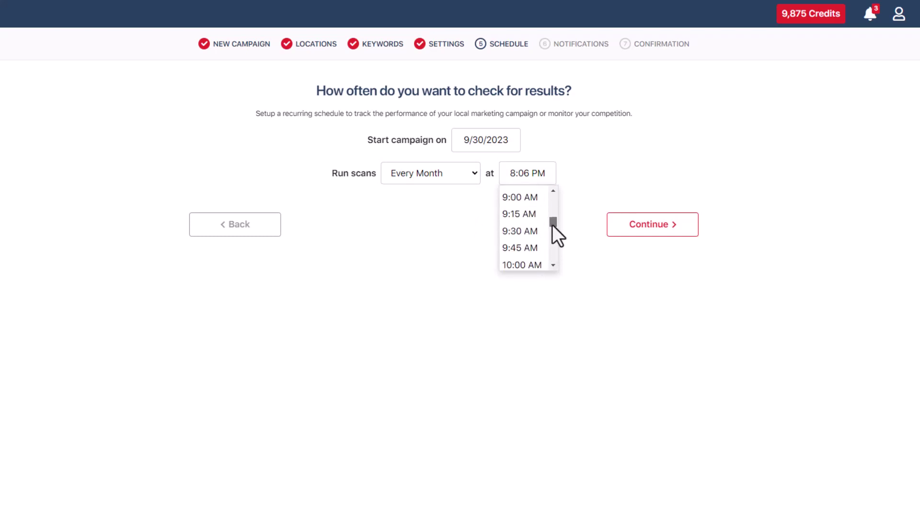
{"action": "left_click", "coordinate": [531, 203]}
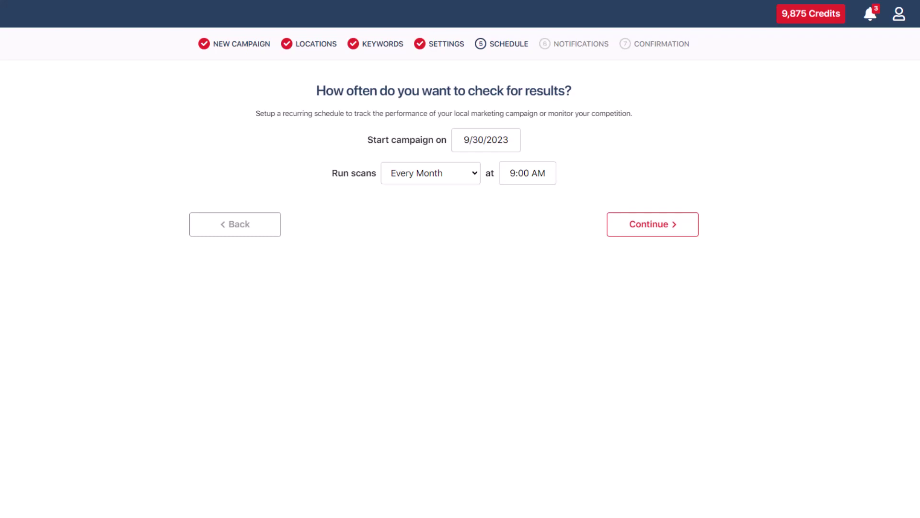
{"action": "left_click", "coordinate": [670, 235]}
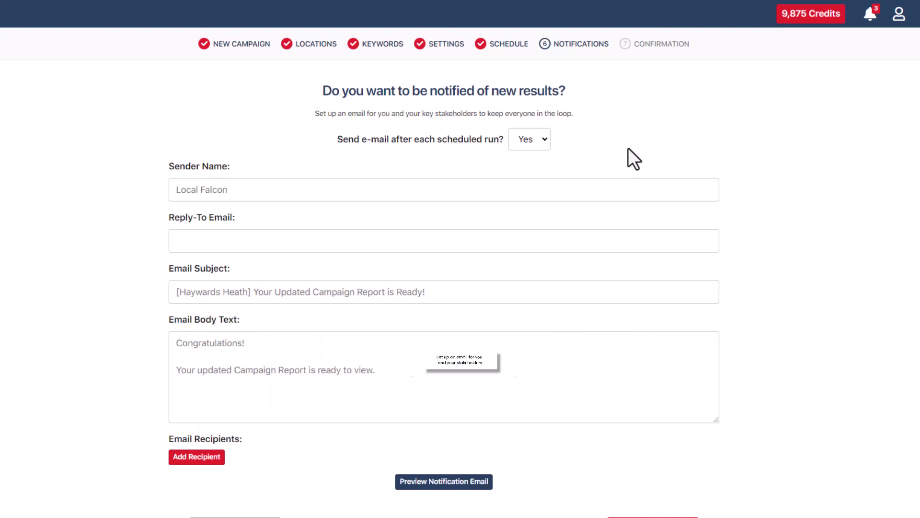
- Switch e-mails after each scheduled run to No and back to Yes
{"action": "left_click", "coordinate": [542, 145]}
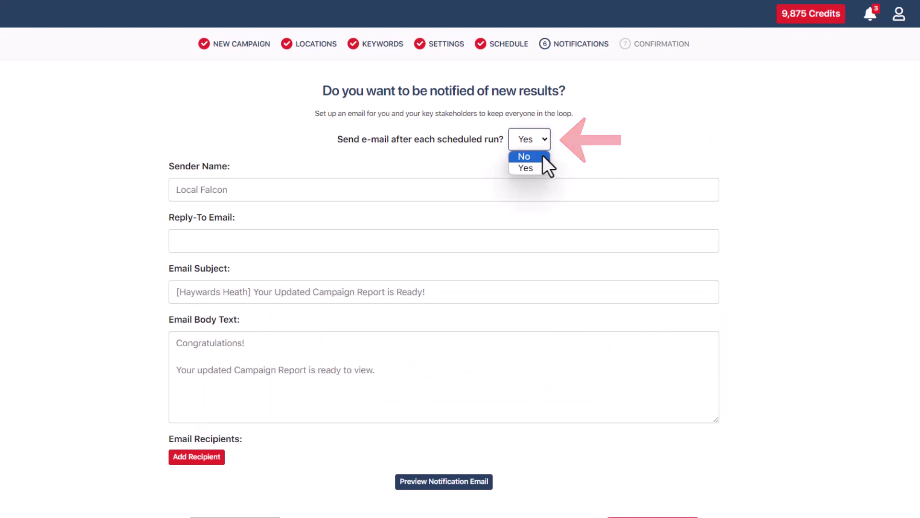
{"action": "left_click", "coordinate": [543, 156]}
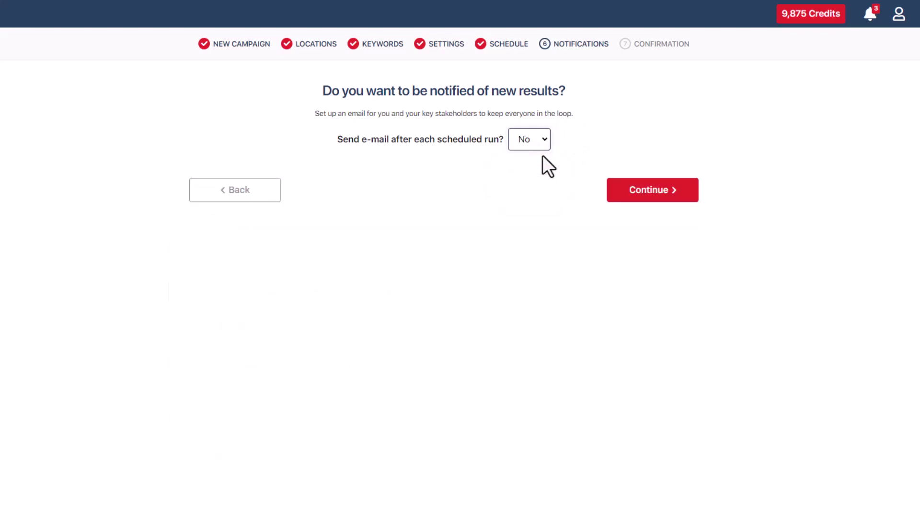
{"action": "left_click", "coordinate": [542, 145]}
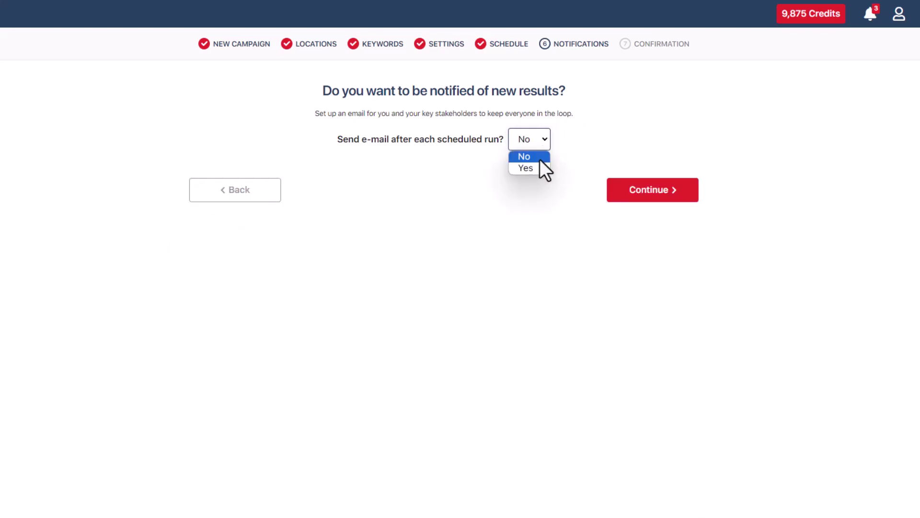
{"action": "left_click", "coordinate": [542, 167]}
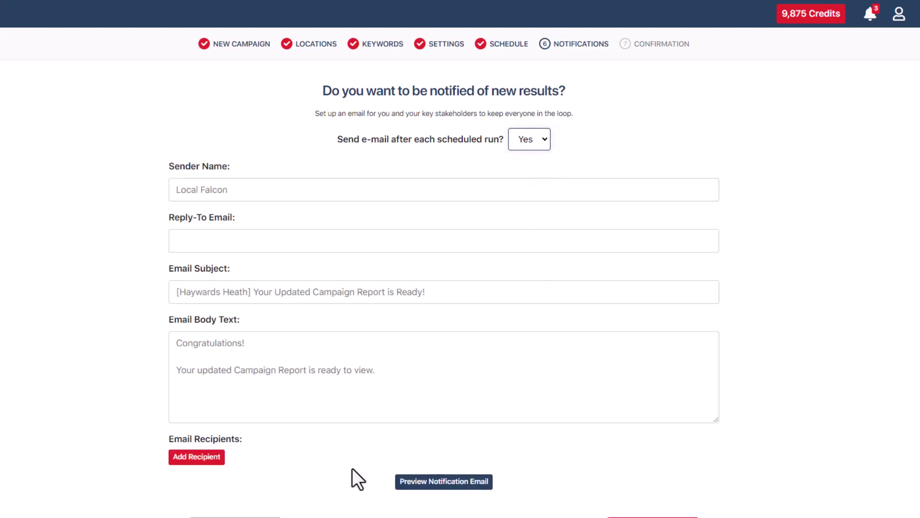
- Add a recipient's e-mail address plus a blank second recipient field, and check the notification e-mail preview
{"action": "left_click", "coordinate": [210, 457]}
{"action": "left_click", "coordinate": [214, 455]}
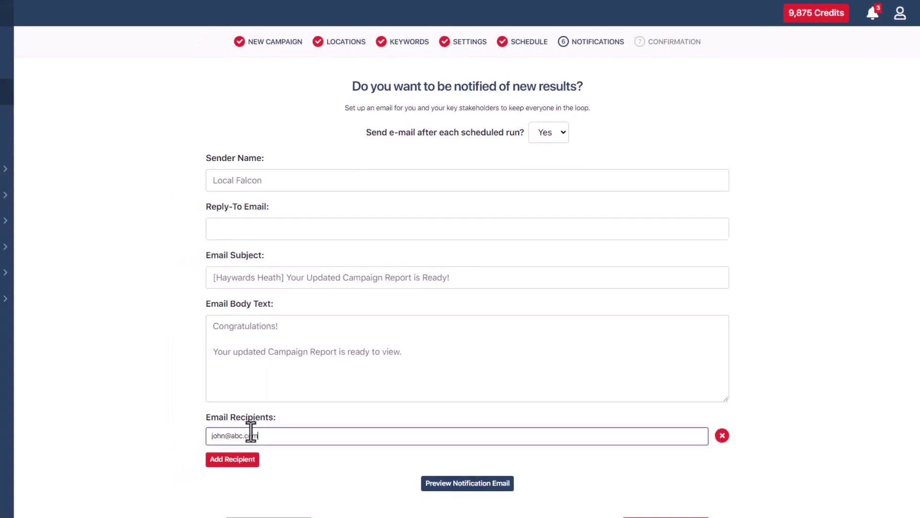
{"action": "left_click", "coordinate": [242, 461]}
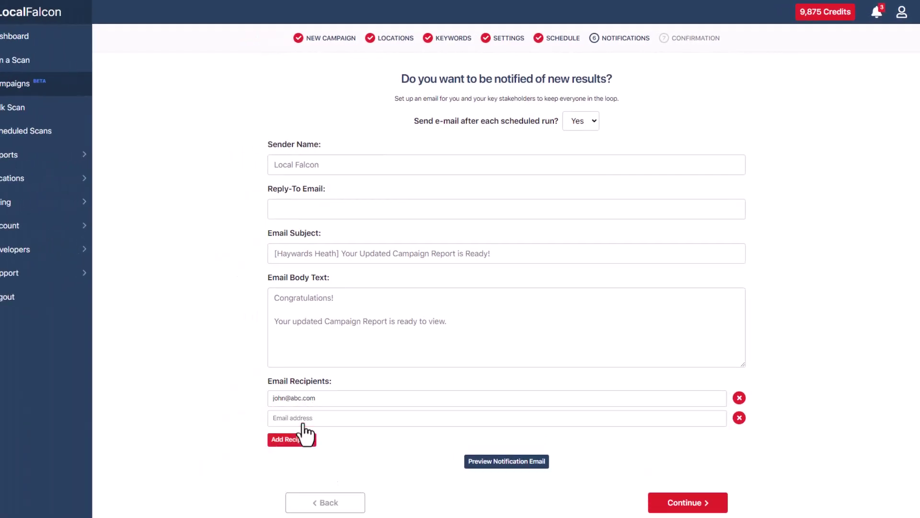
{"action": "left_click", "coordinate": [501, 462]}
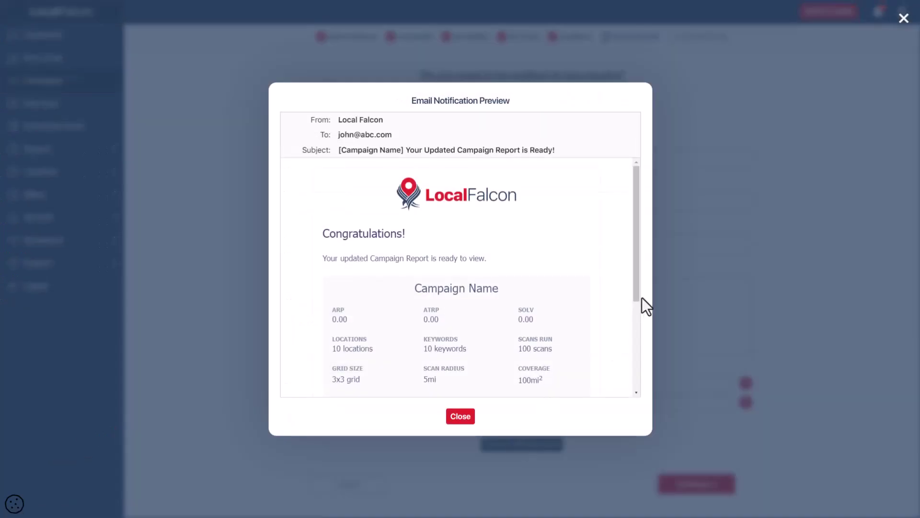
{"action": "left_click_drag", "start_coordinate": [638, 299], "coordinate": [632, 391]}
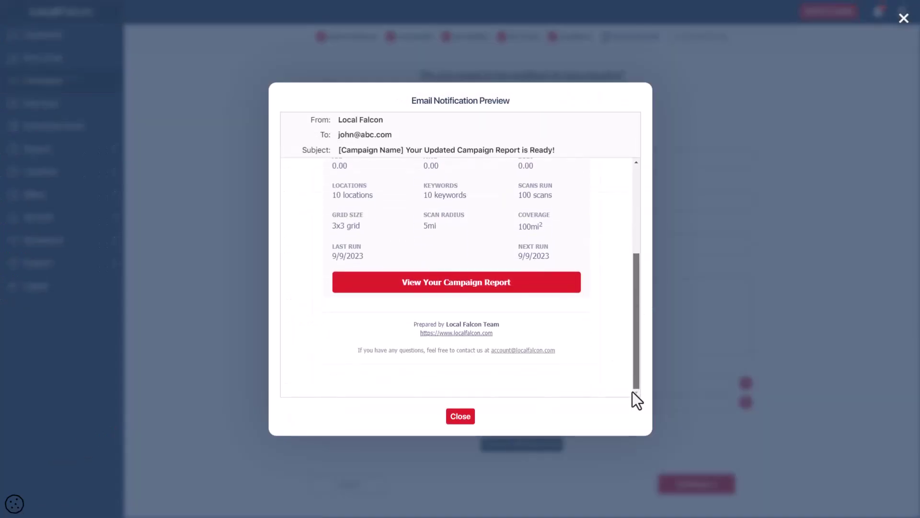
{"action": "left_click", "coordinate": [458, 418]}
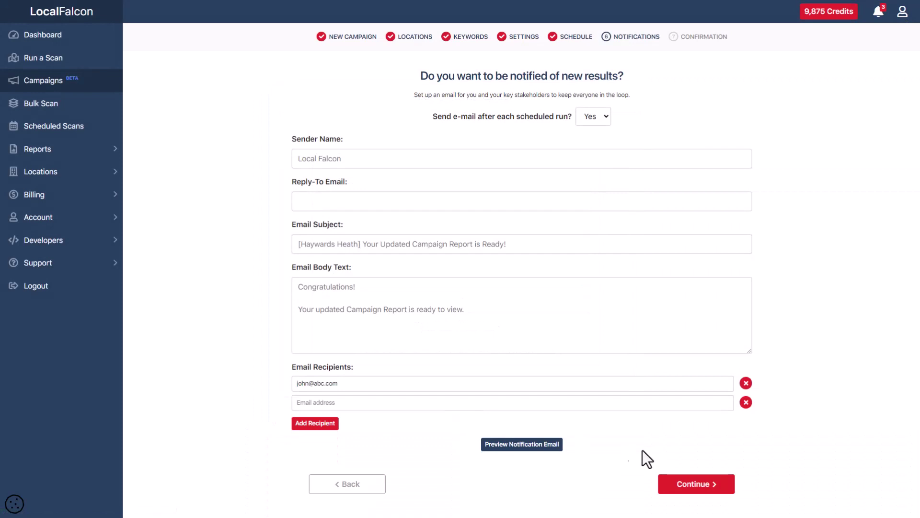
- Review the Haywards Heath summary, revisit the start date, then create the campaign
{"action": "left_click", "coordinate": [705, 485]}
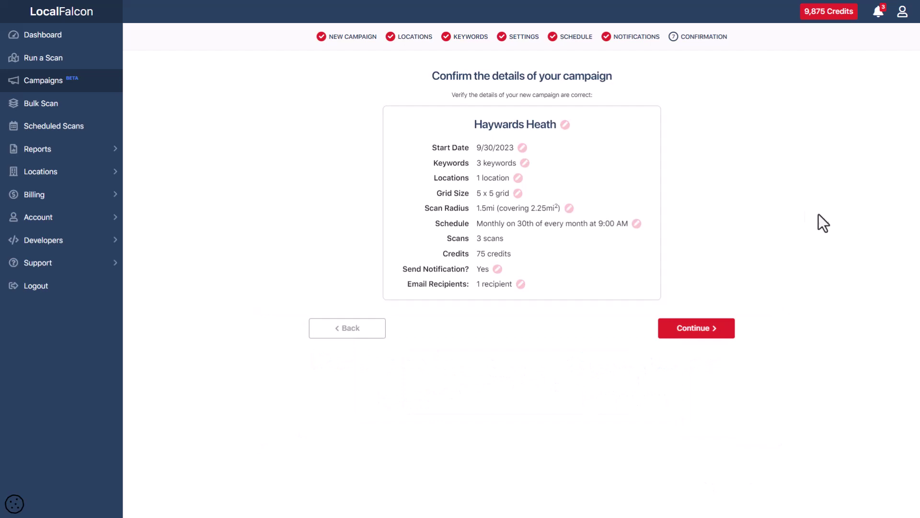
{"action": "left_click", "coordinate": [521, 148]}
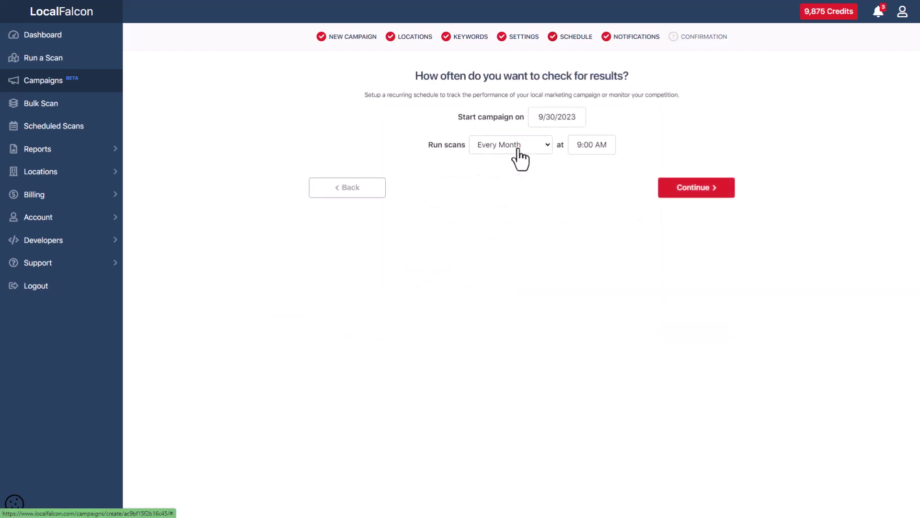
{"action": "left_click", "coordinate": [714, 191]}
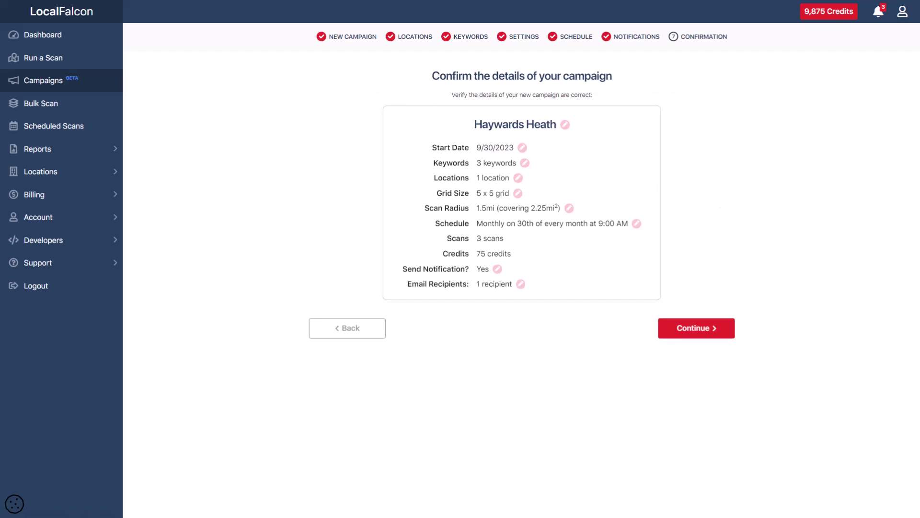
{"action": "left_click", "coordinate": [725, 330]}
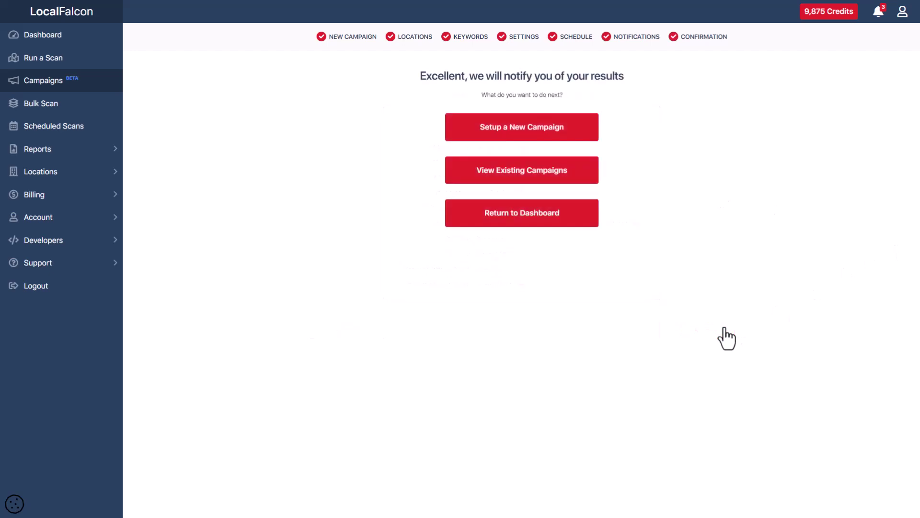
- Open the existing campaigns and start editing Haywards Heath
{"action": "left_click", "coordinate": [580, 178]}
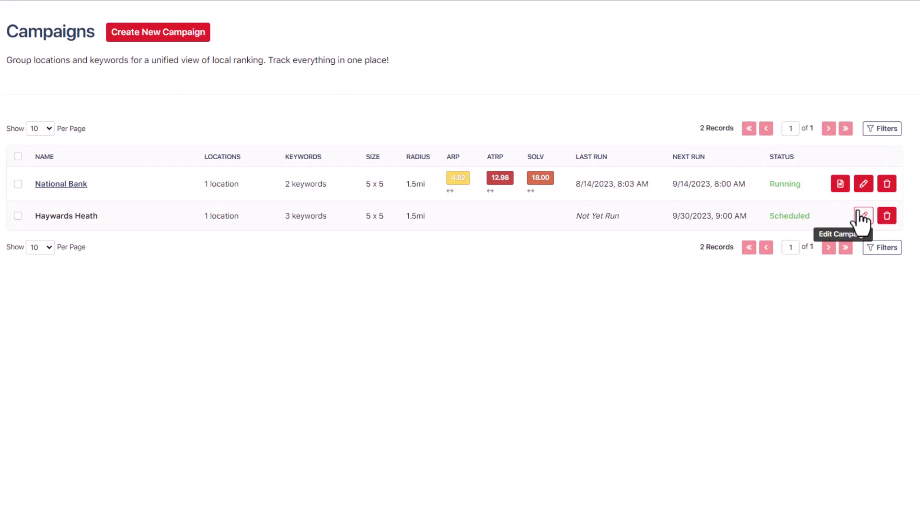
{"action": "left_click", "coordinate": [862, 216]}
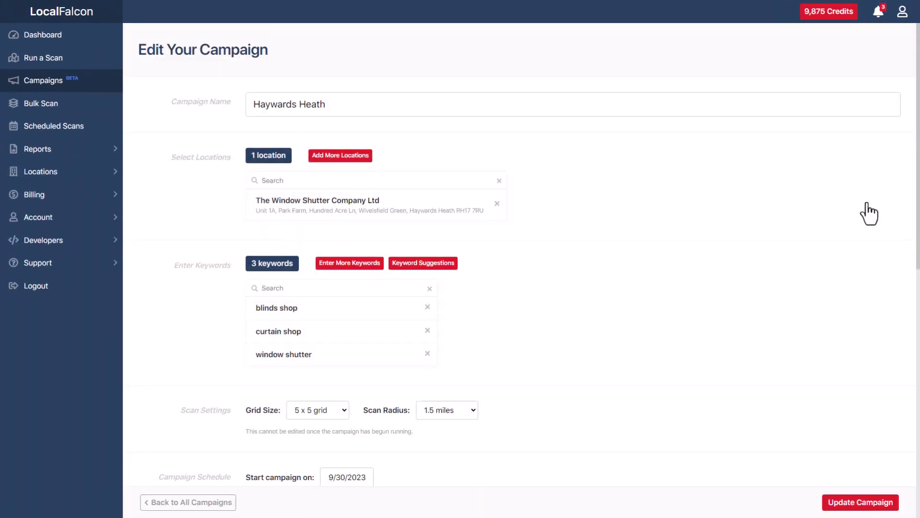
{"action": "scroll", "coordinate": [866, 202], "scroll_direction": "down", "scroll_amount": 1}
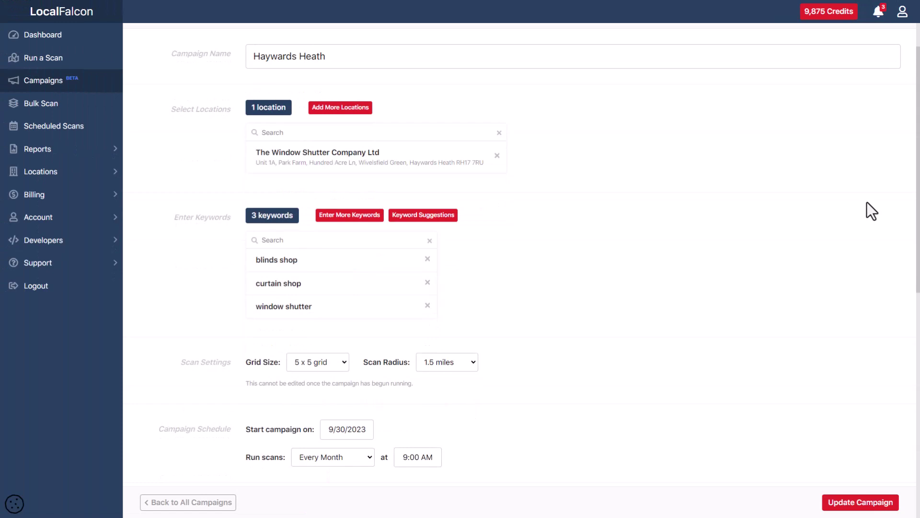
{"action": "scroll", "coordinate": [737, 226], "scroll_direction": "up", "scroll_amount": 1}
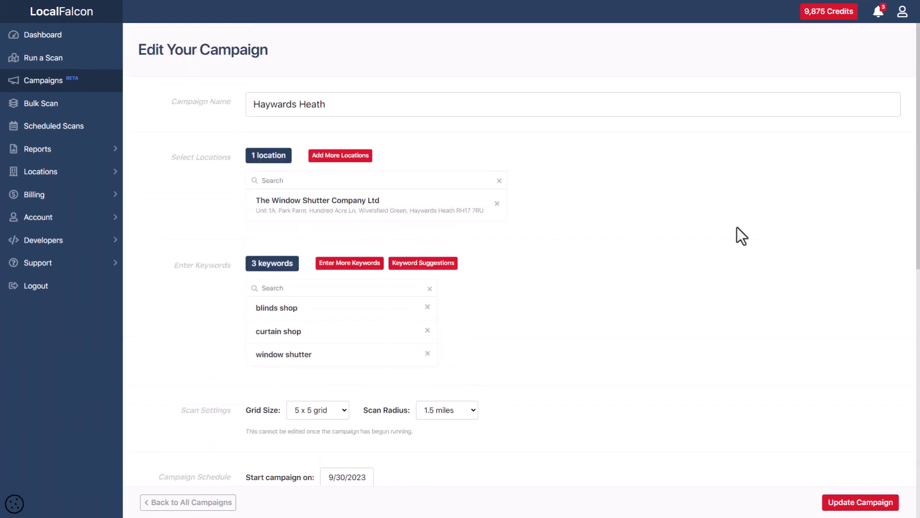
- Remove the window shutter keyword, set a 7 x 7 grid, turn off e-mail notifications, and save
{"action": "left_click", "coordinate": [427, 353]}
{"action": "left_click", "coordinate": [318, 387]}
{"action": "left_click", "coordinate": [322, 424]}
{"action": "scroll", "coordinate": [575, 438], "scroll_direction": "down", "scroll_amount": 5}
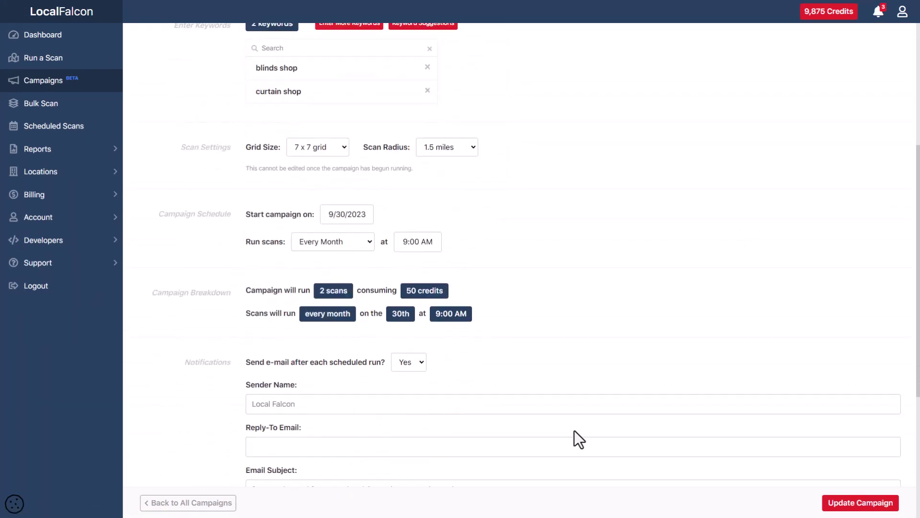
{"action": "left_click", "coordinate": [409, 359]}
{"action": "left_click", "coordinate": [412, 386]}
{"action": "left_click", "coordinate": [846, 501]}
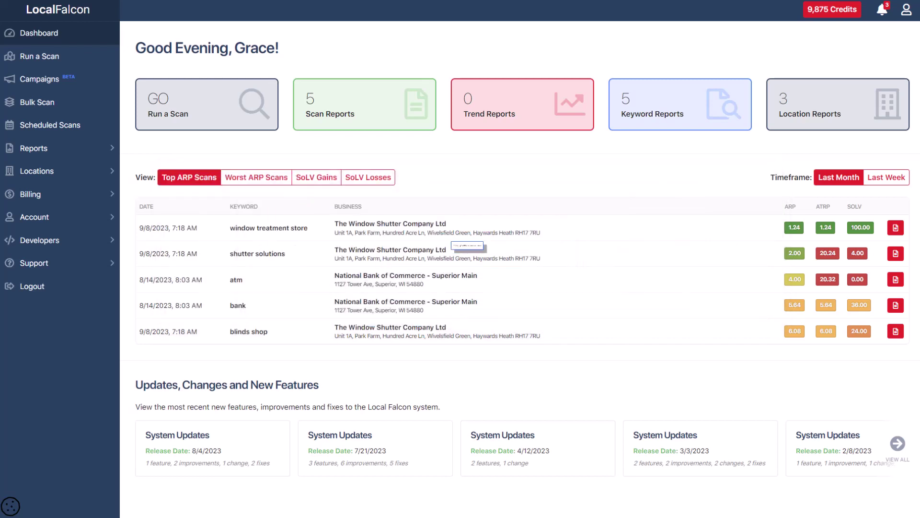
- Expand Support in the sidebar and open the Knowledge Base
{"action": "left_click", "coordinate": [74, 262]}
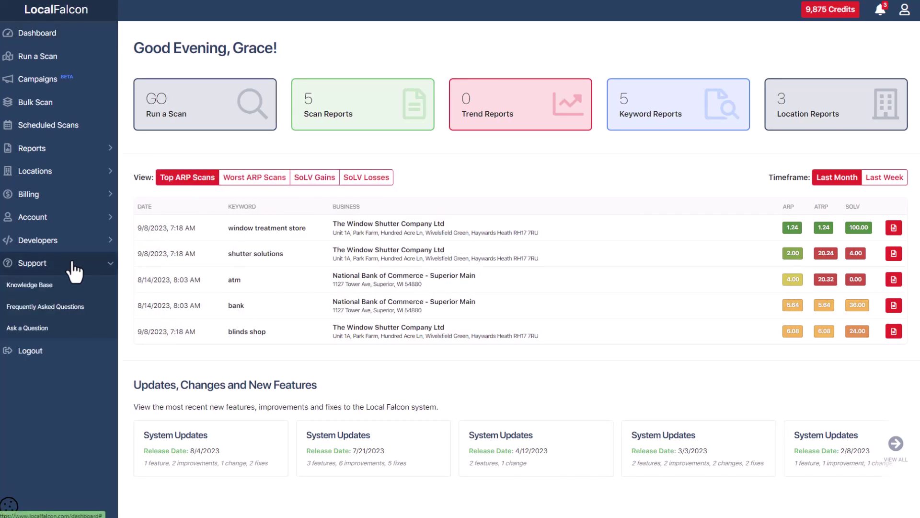
{"action": "left_click", "coordinate": [48, 289]}
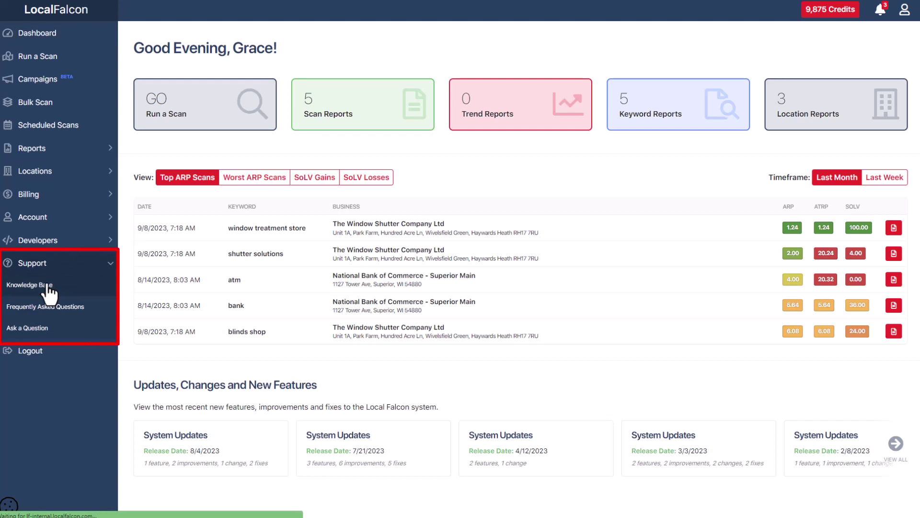